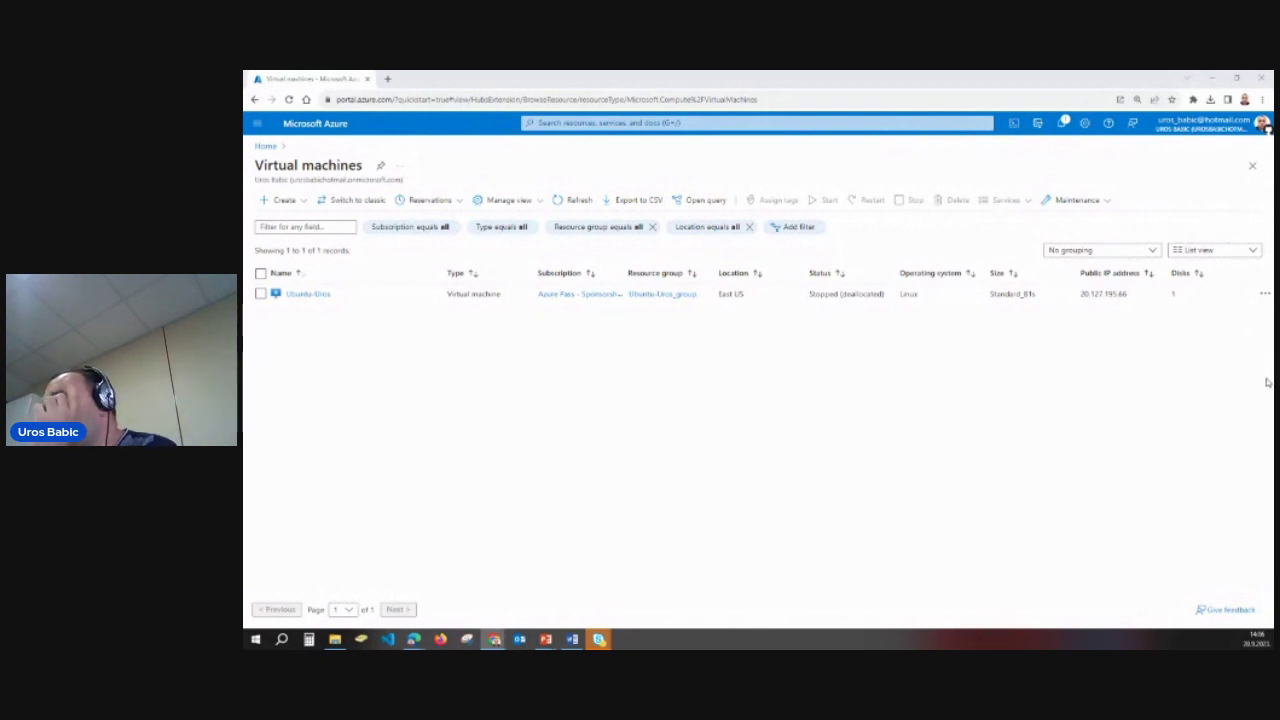
- Open the OS disk in the Ubuntu-Uros_group resource group and start creating a snapshot of it
click(600, 122)
click(612, 310)
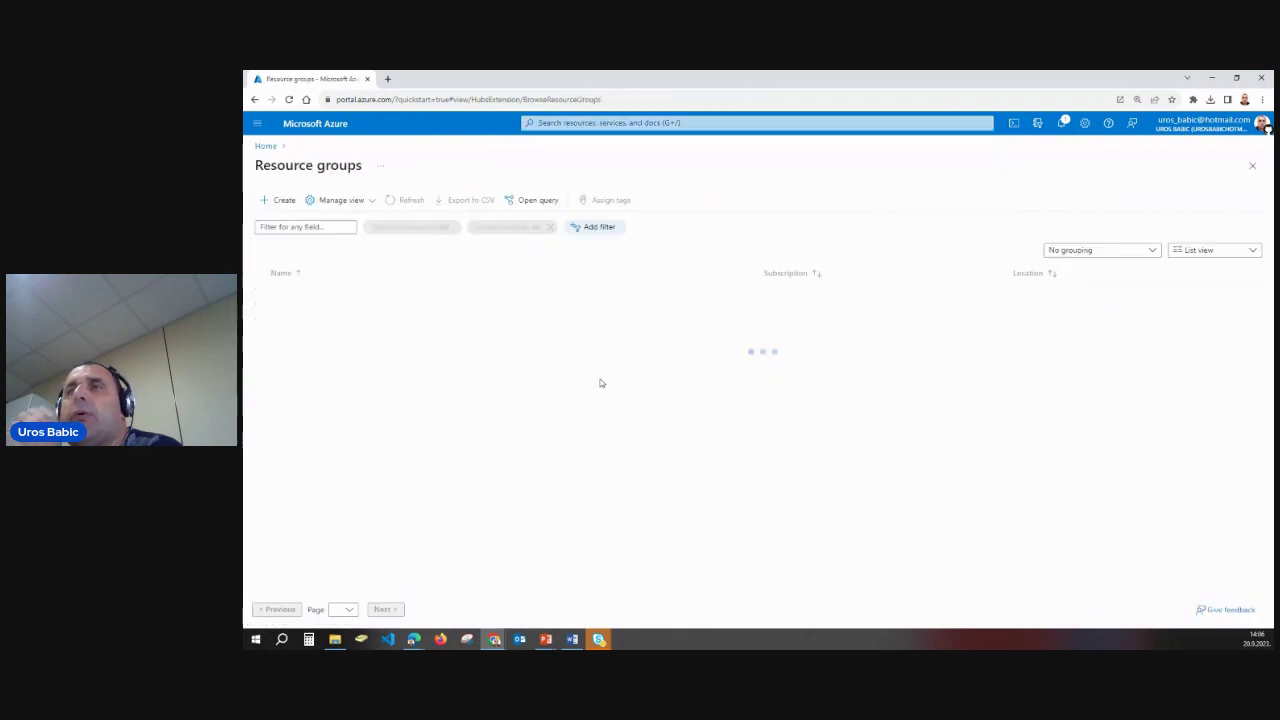
click(340, 464)
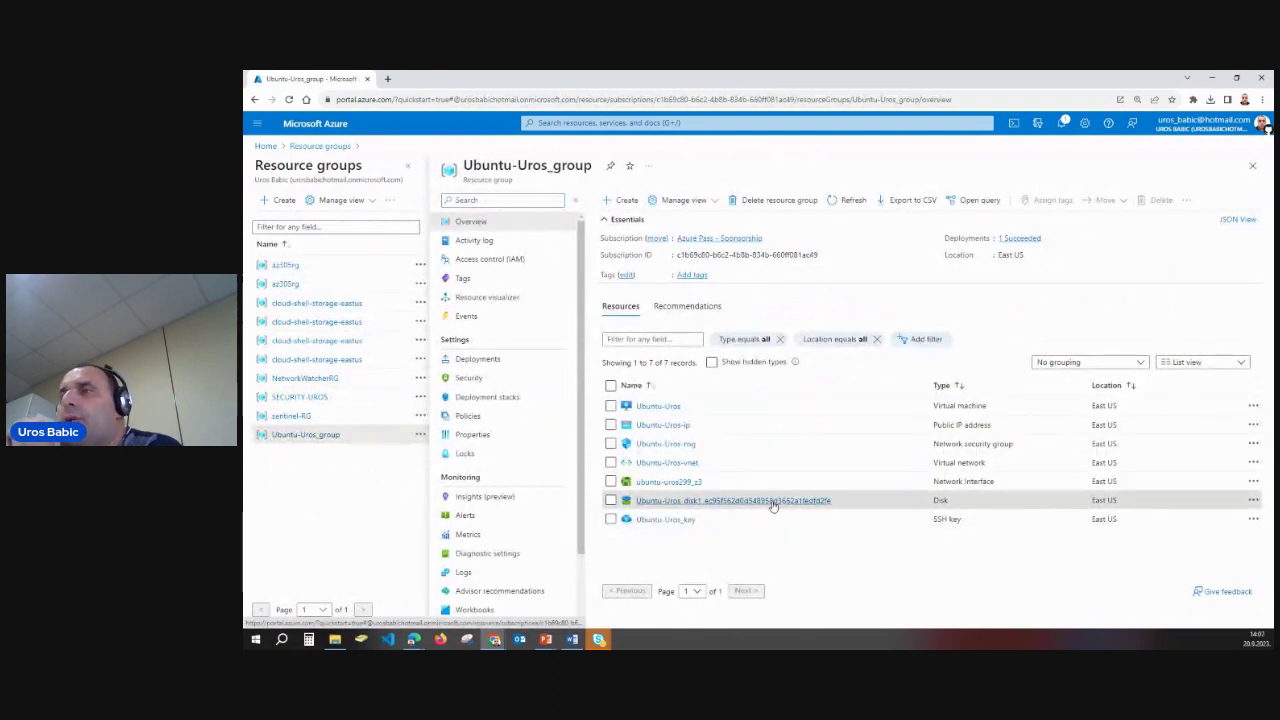
click(771, 502)
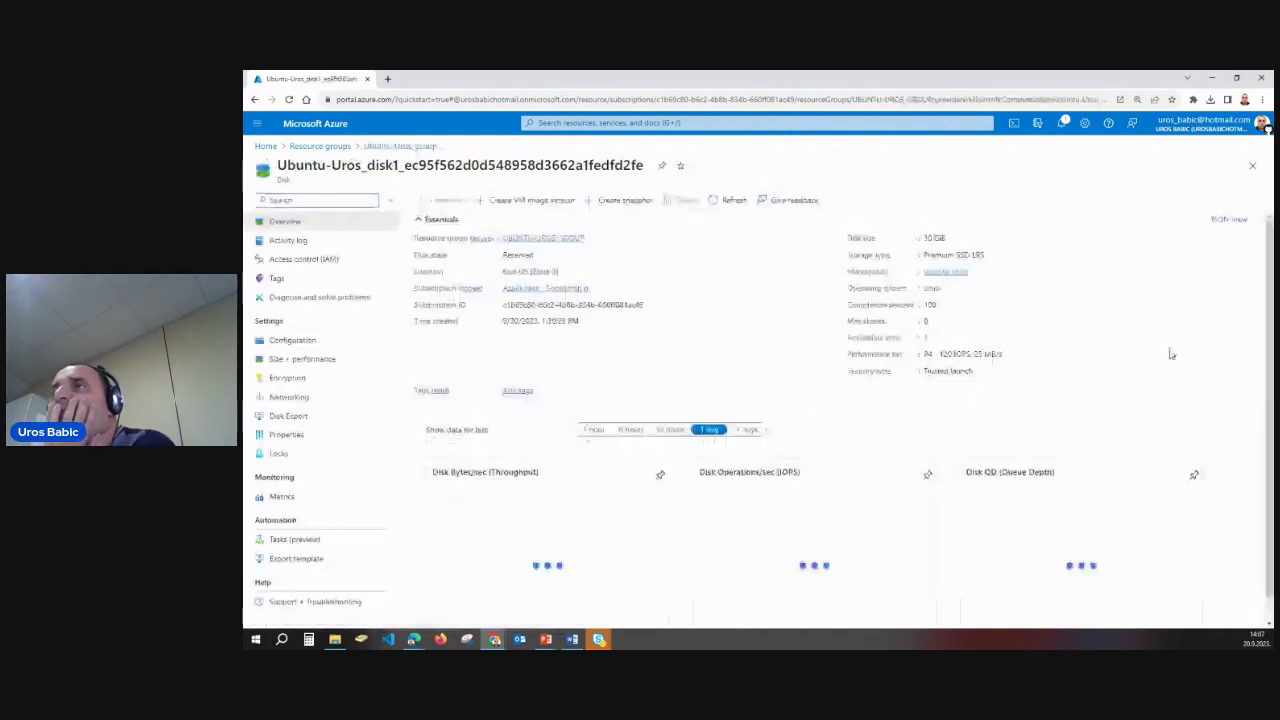
click(627, 201)
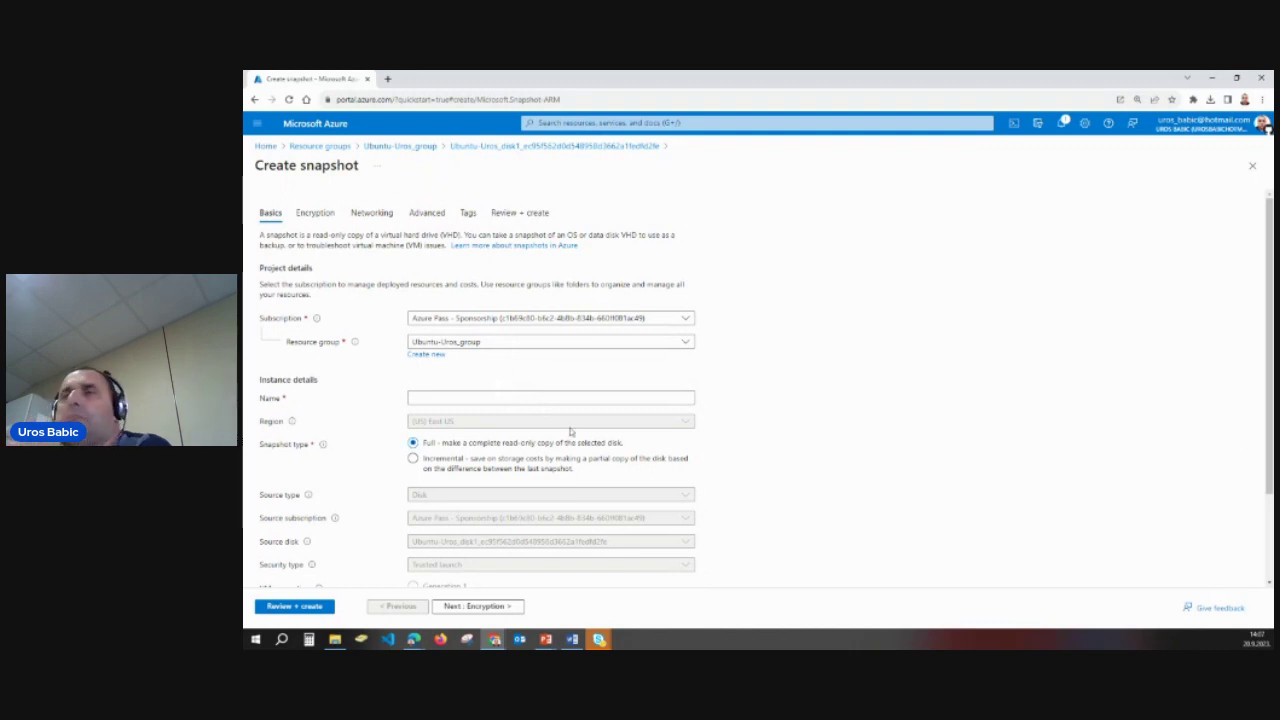
- Name the new disk snapshot ubuntydisksnap
click(489, 397)
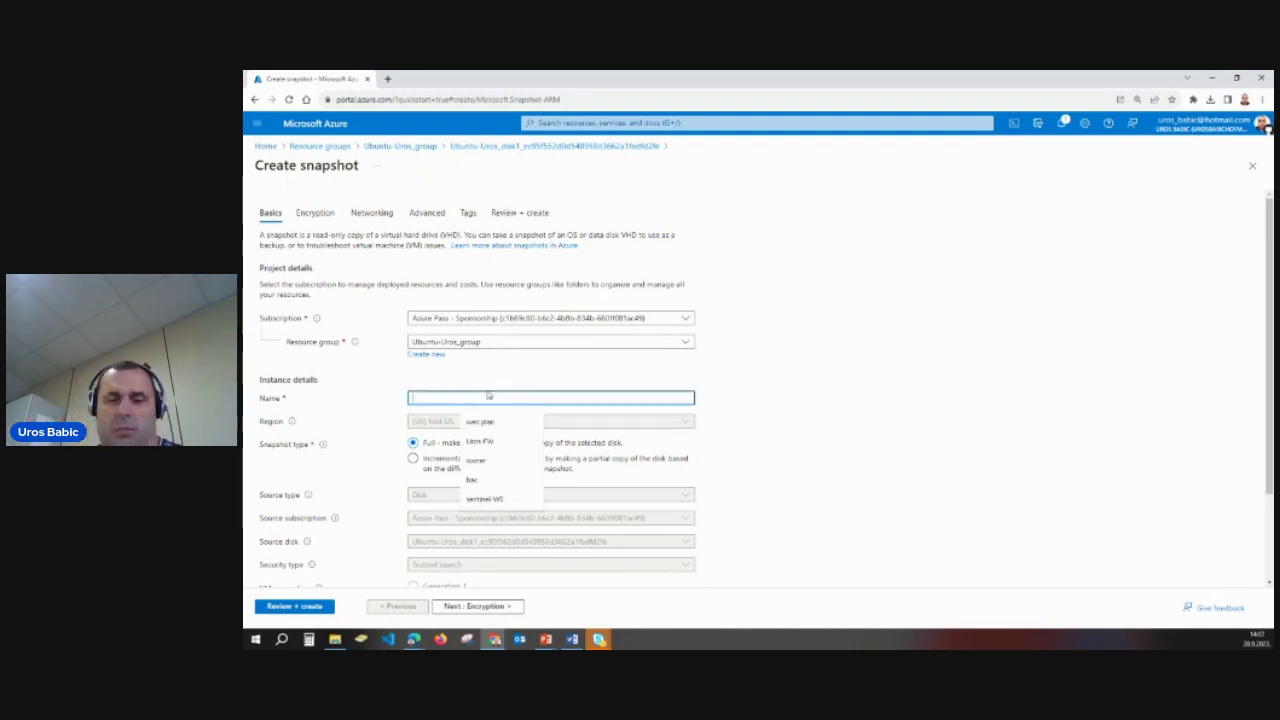
text(ubun)
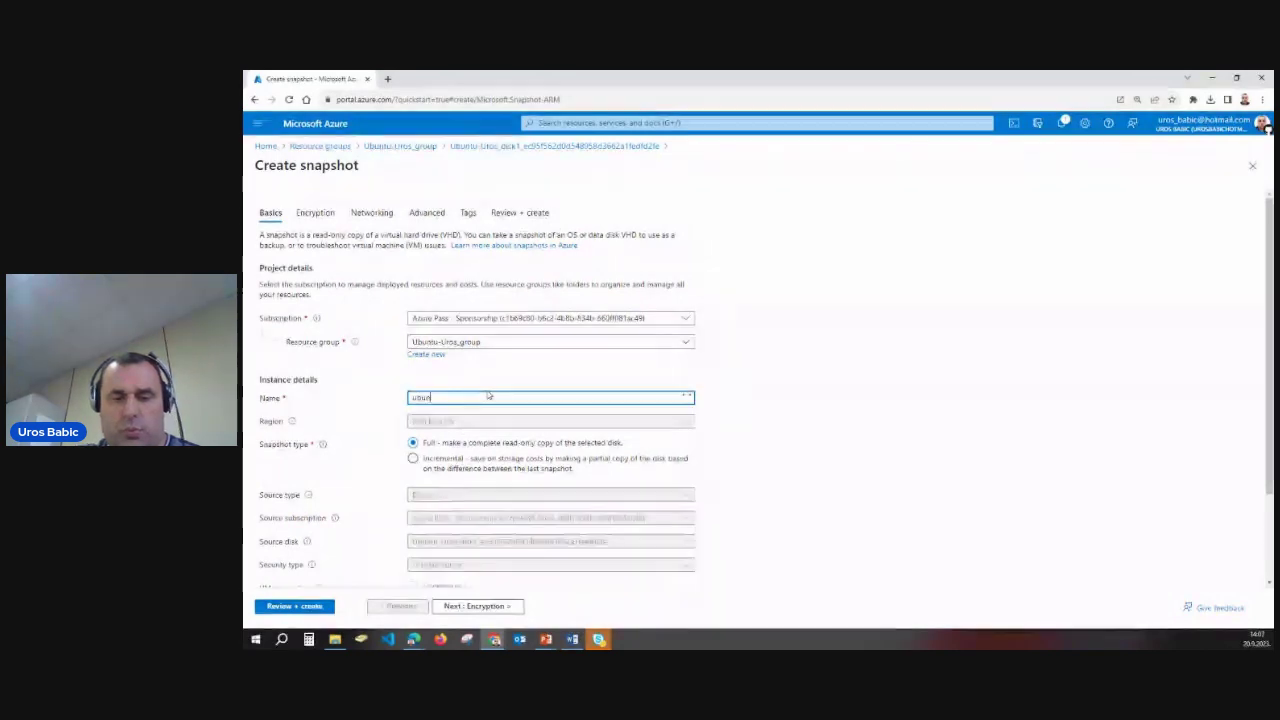
text(ty)
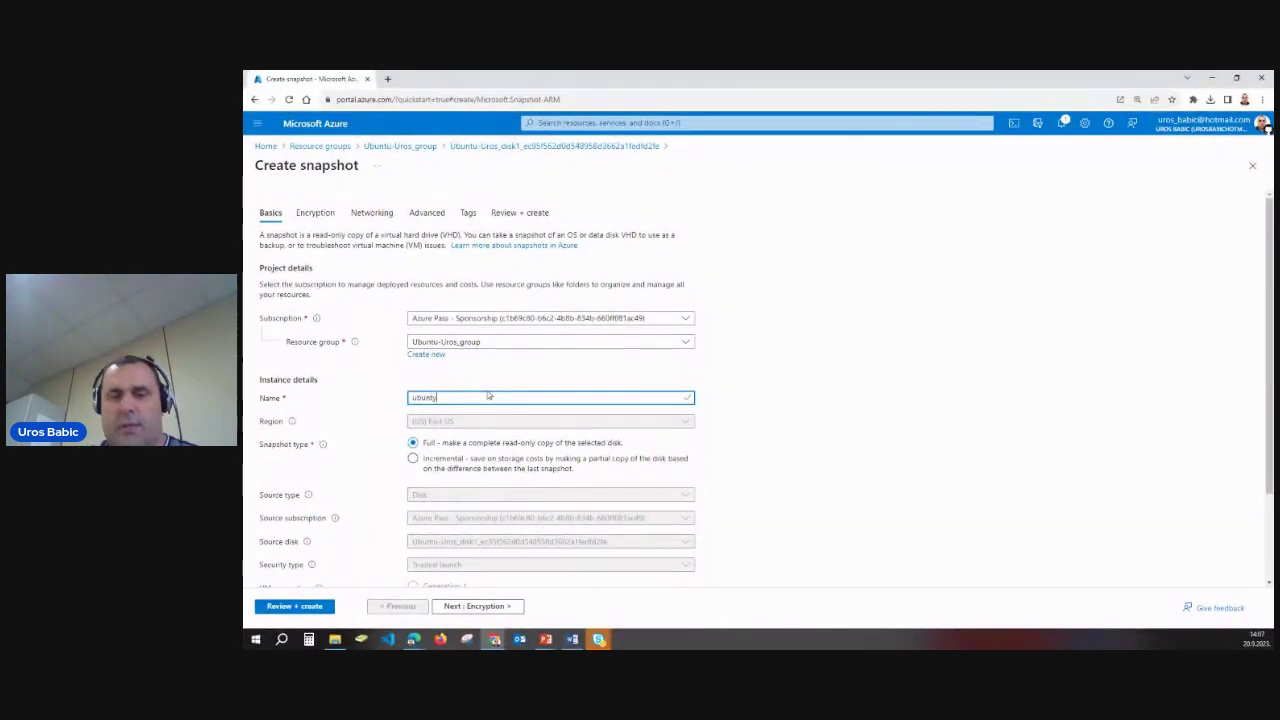
text(disk)
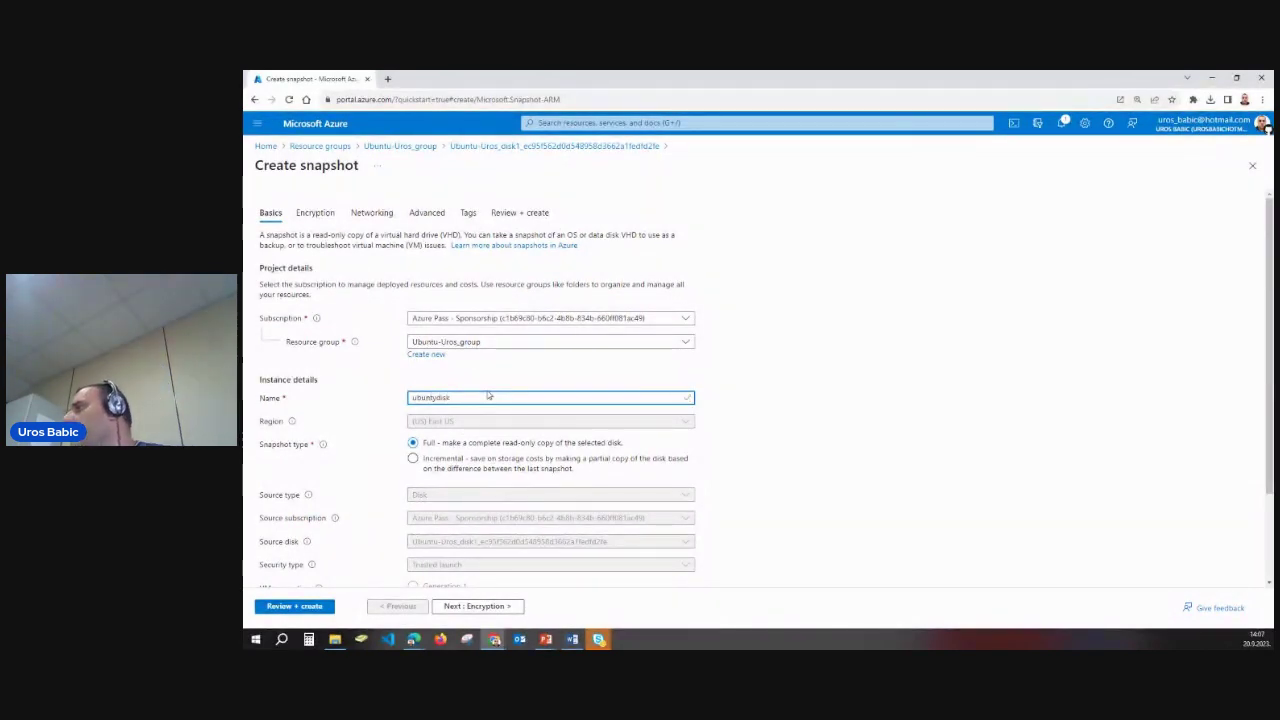
text(sn)
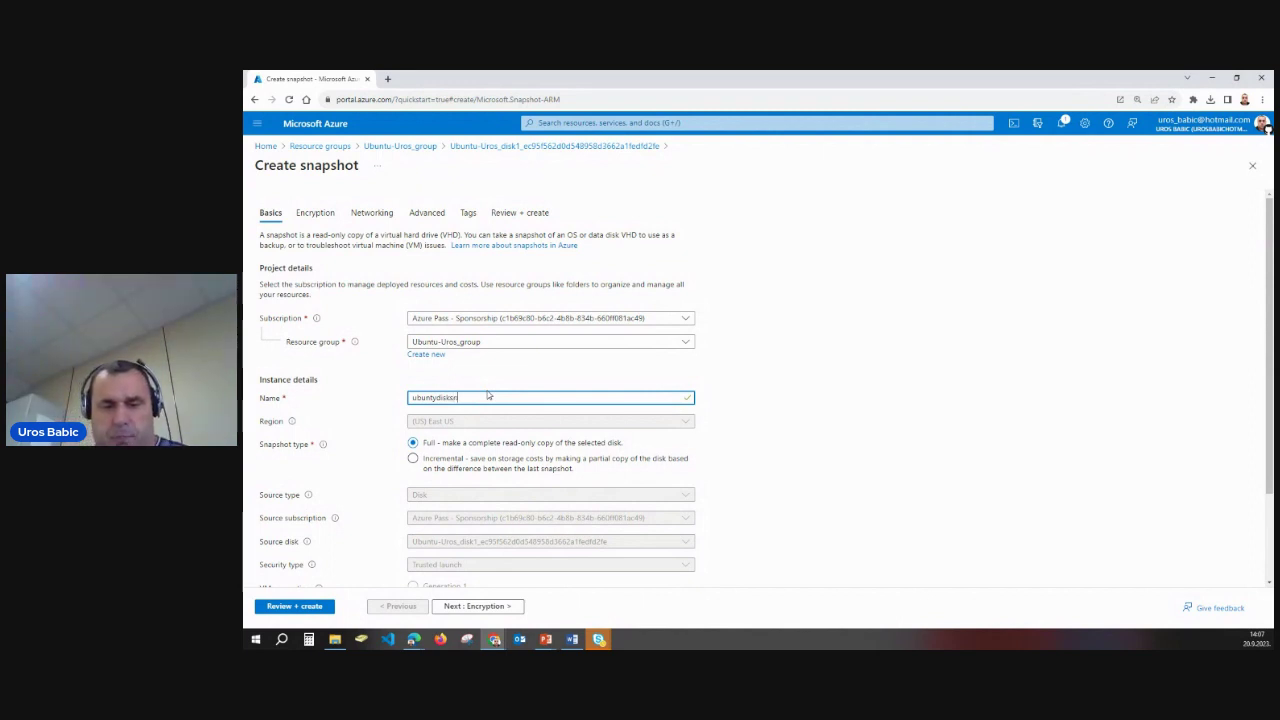
text(ap)
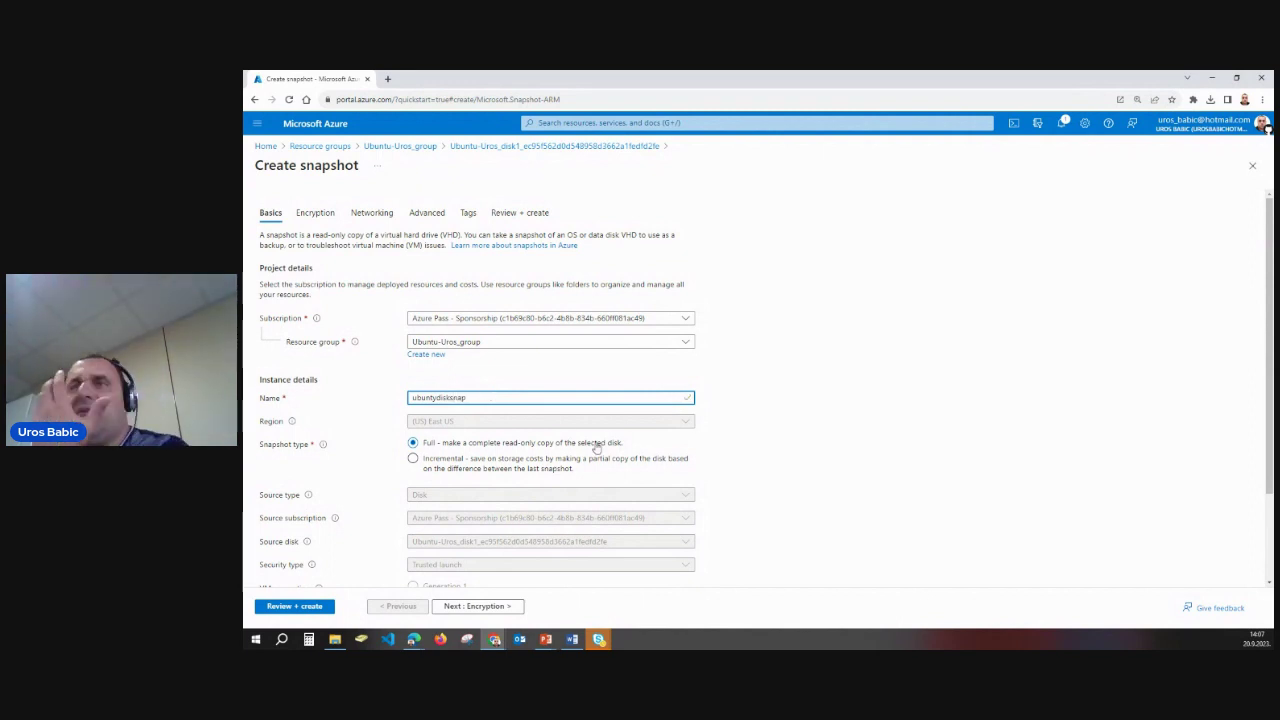
- Choose Zone-redundant as the storage type for the full snapshot
scroll(616, 478, down, 2)
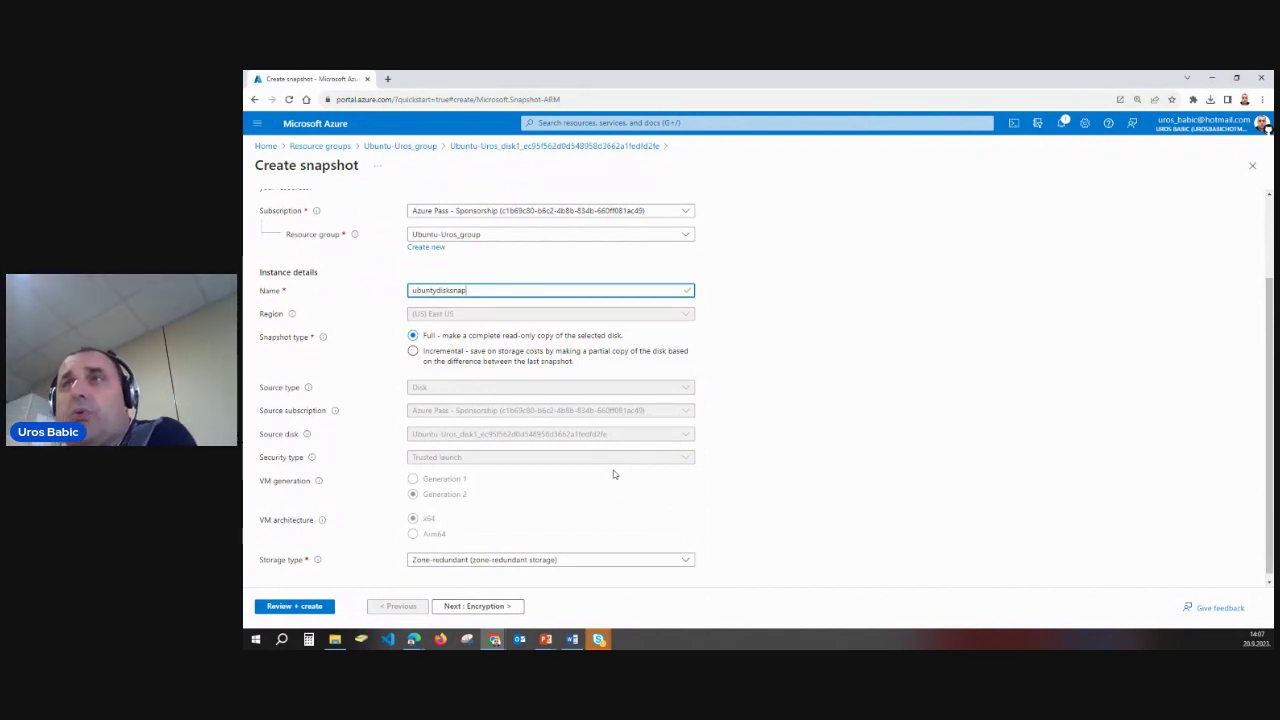
scroll(611, 474, down, 1)
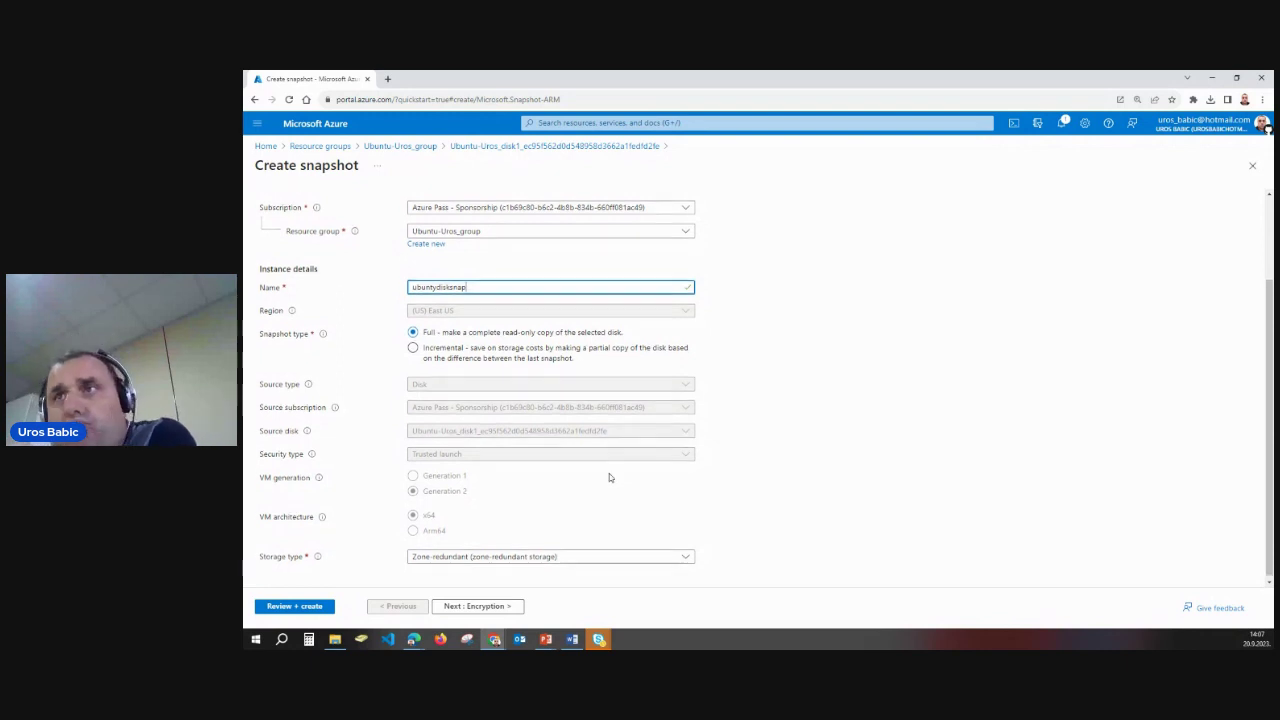
click(612, 556)
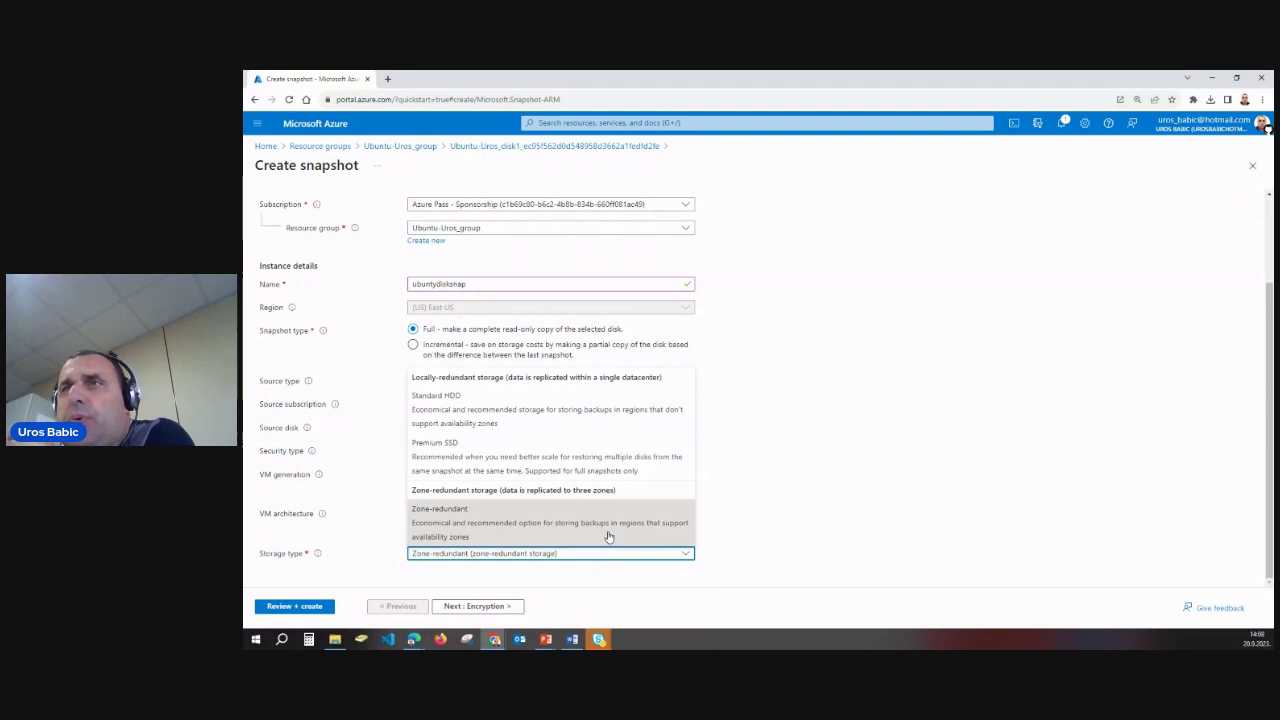
click(608, 537)
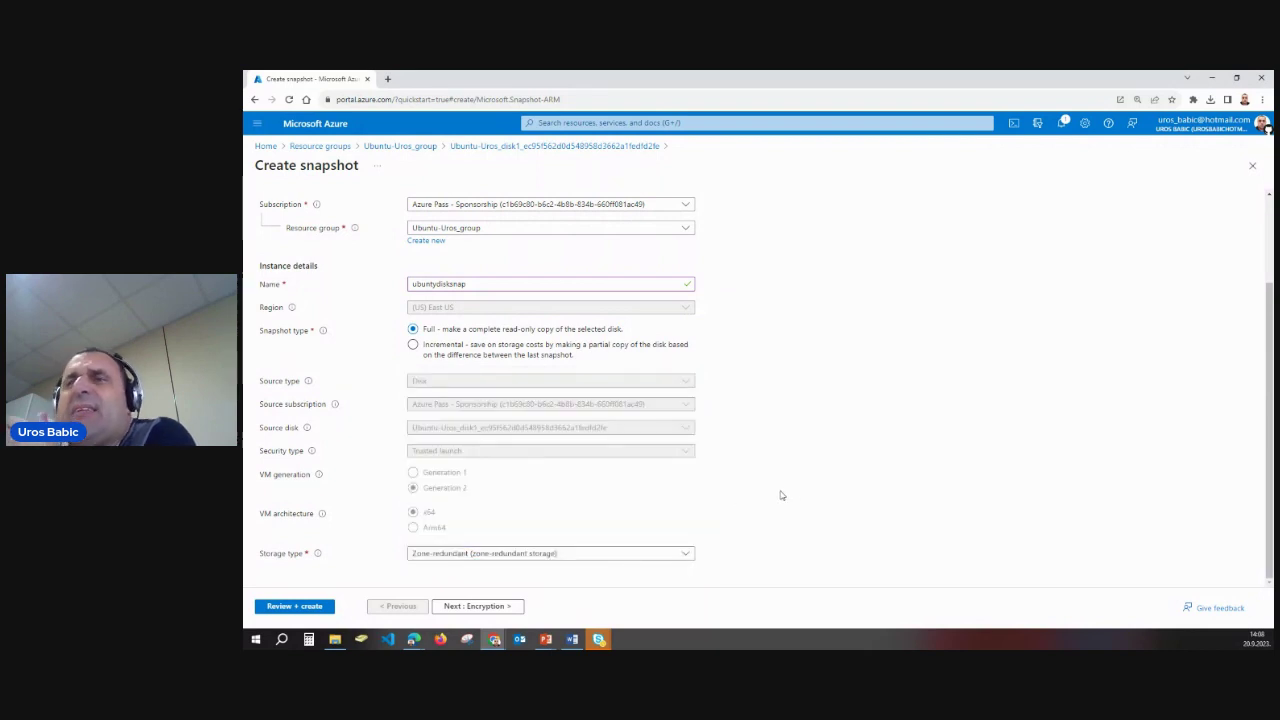
scroll(440, 340, up, 1)
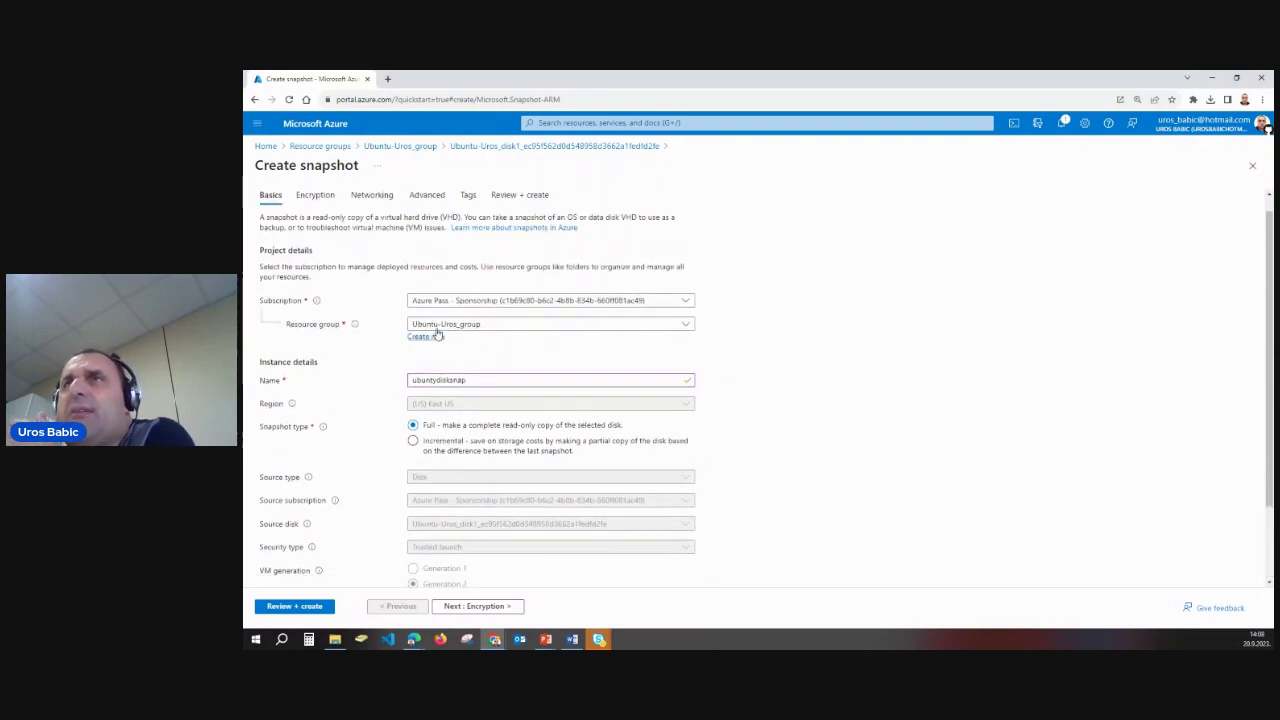
- Review the snapshot's key management options, network access choices and data access authentication setting
click(313, 212)
click(504, 258)
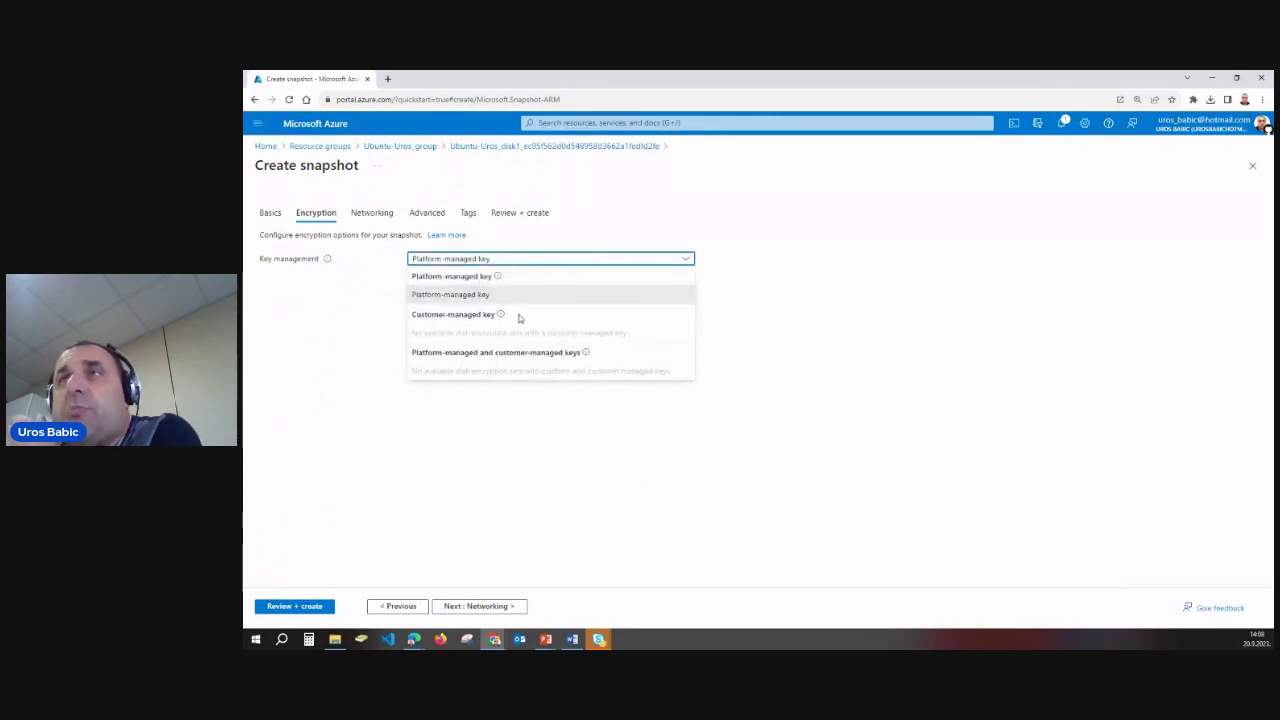
click(374, 213)
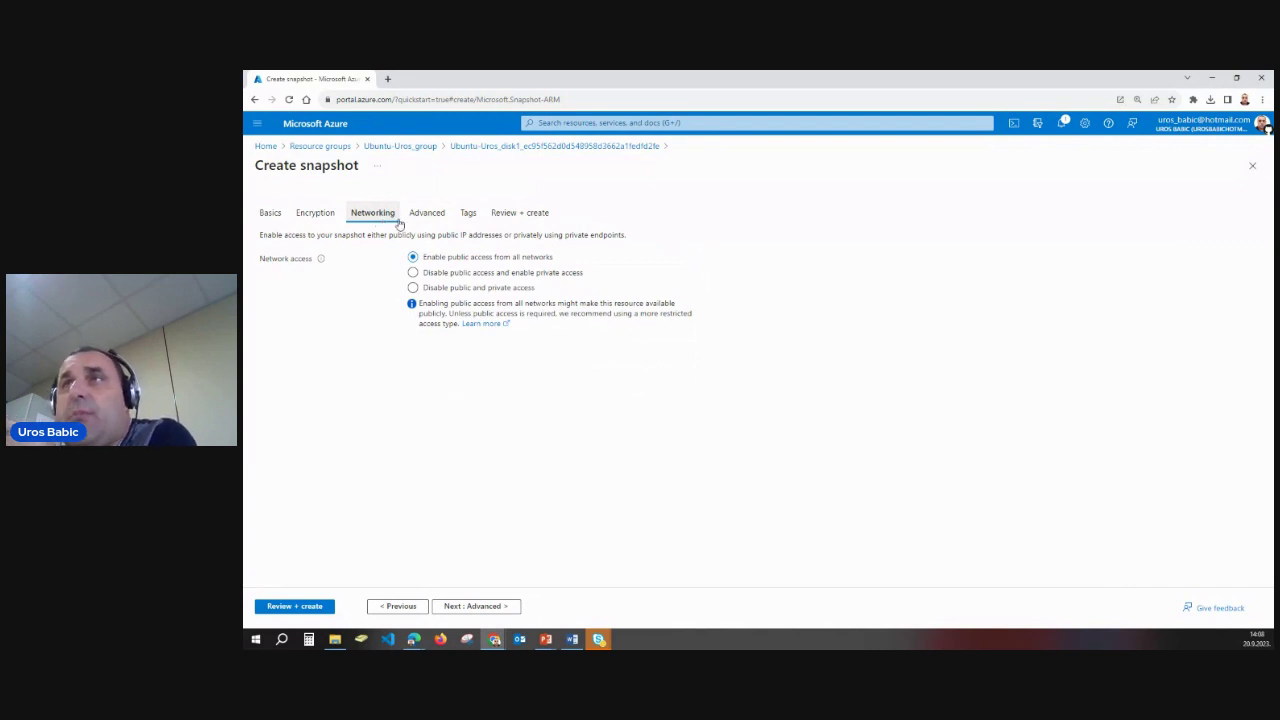
click(420, 220)
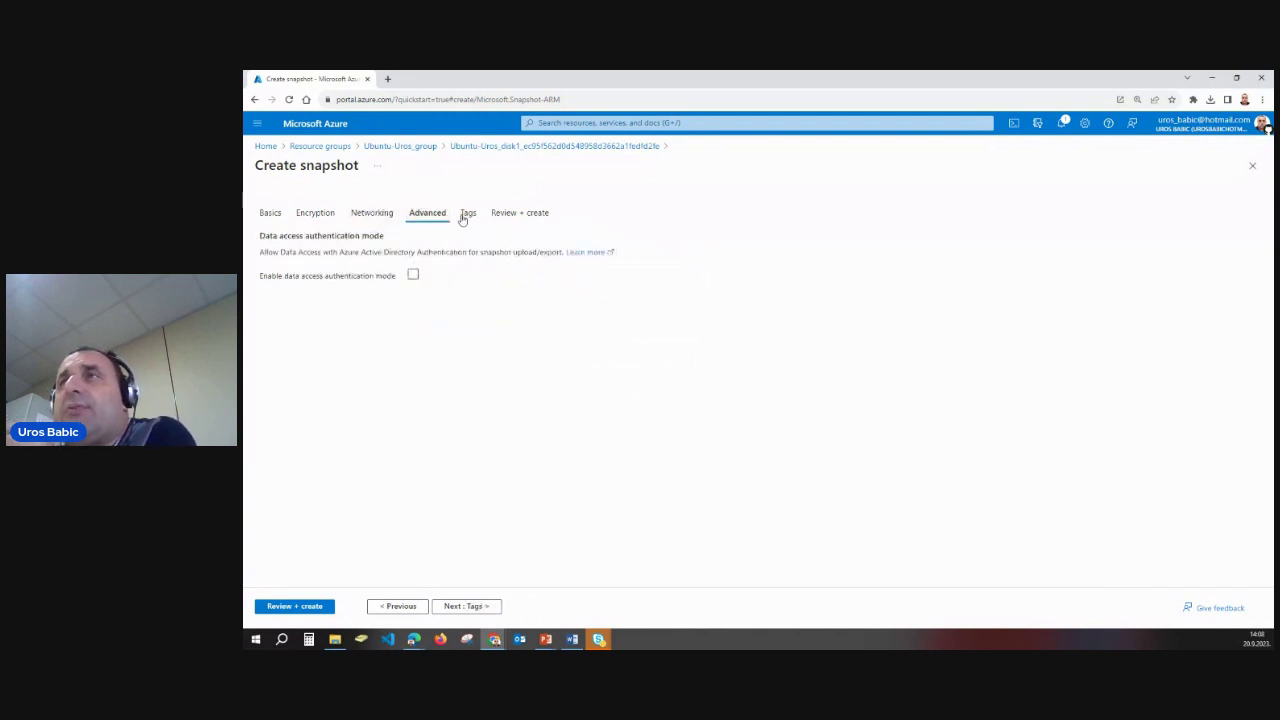
- Validate and create the snapshot, and open the deployed snapshot resource
click(508, 215)
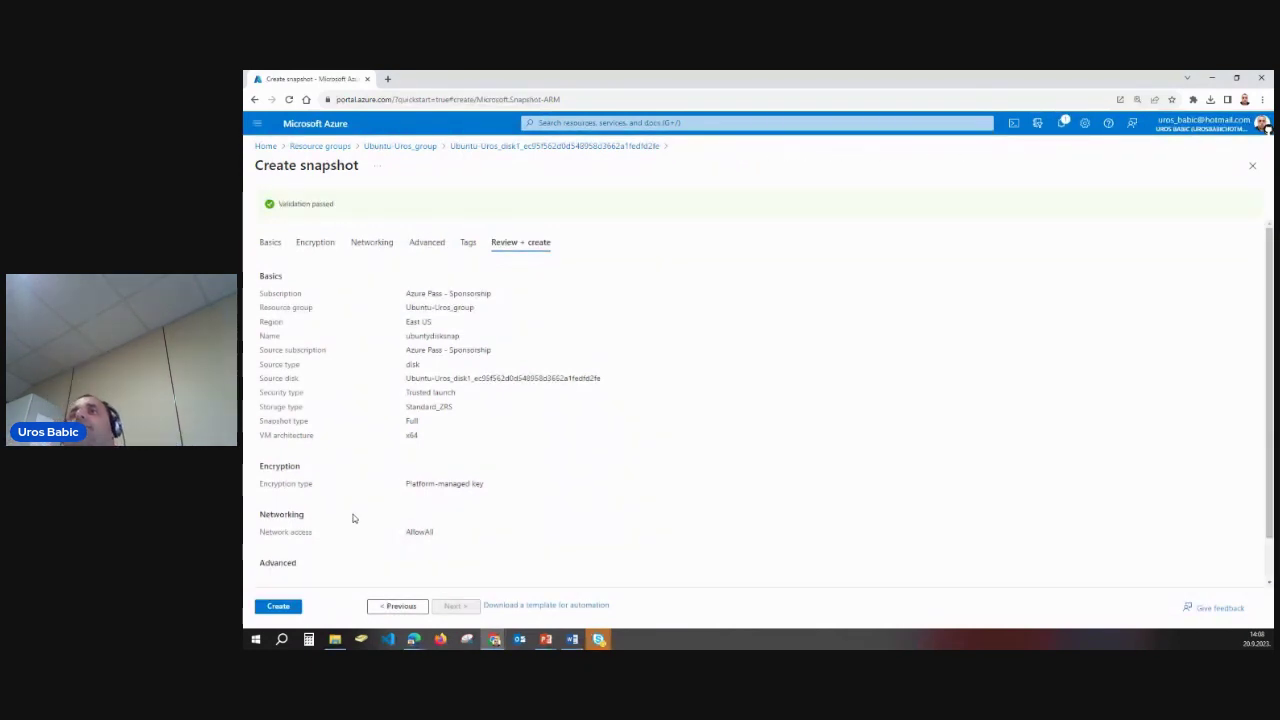
click(280, 606)
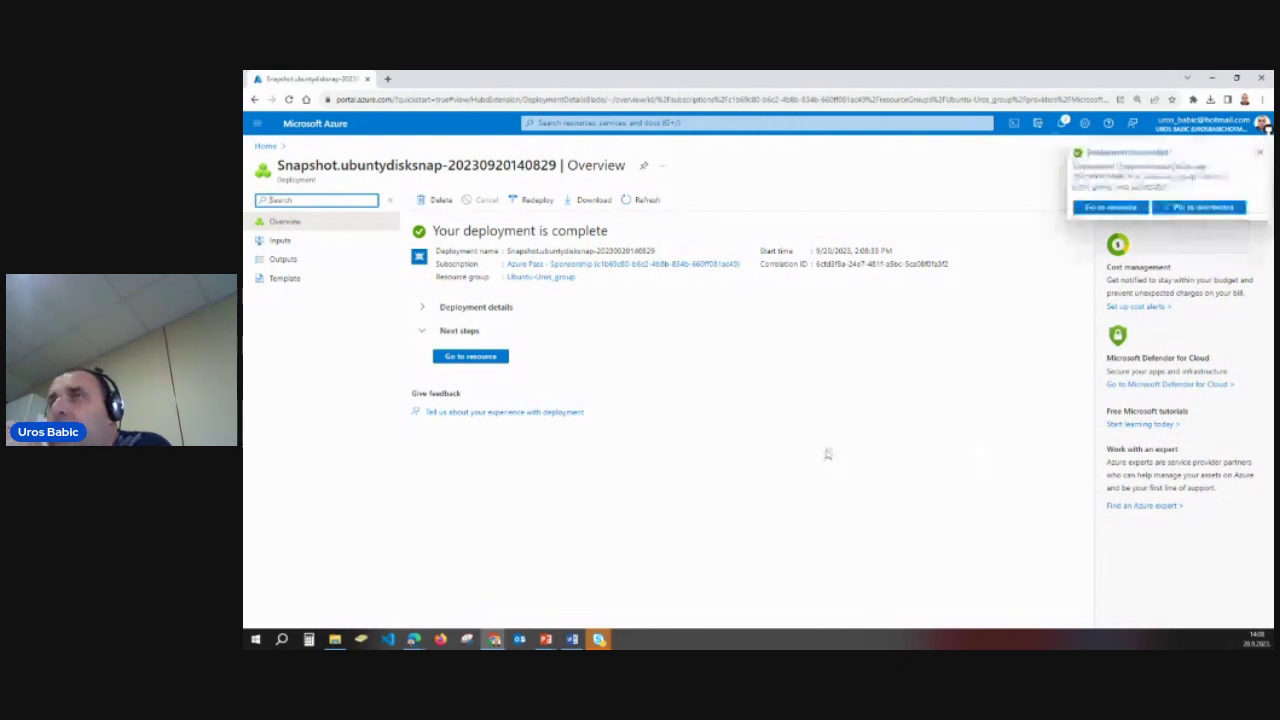
click(470, 356)
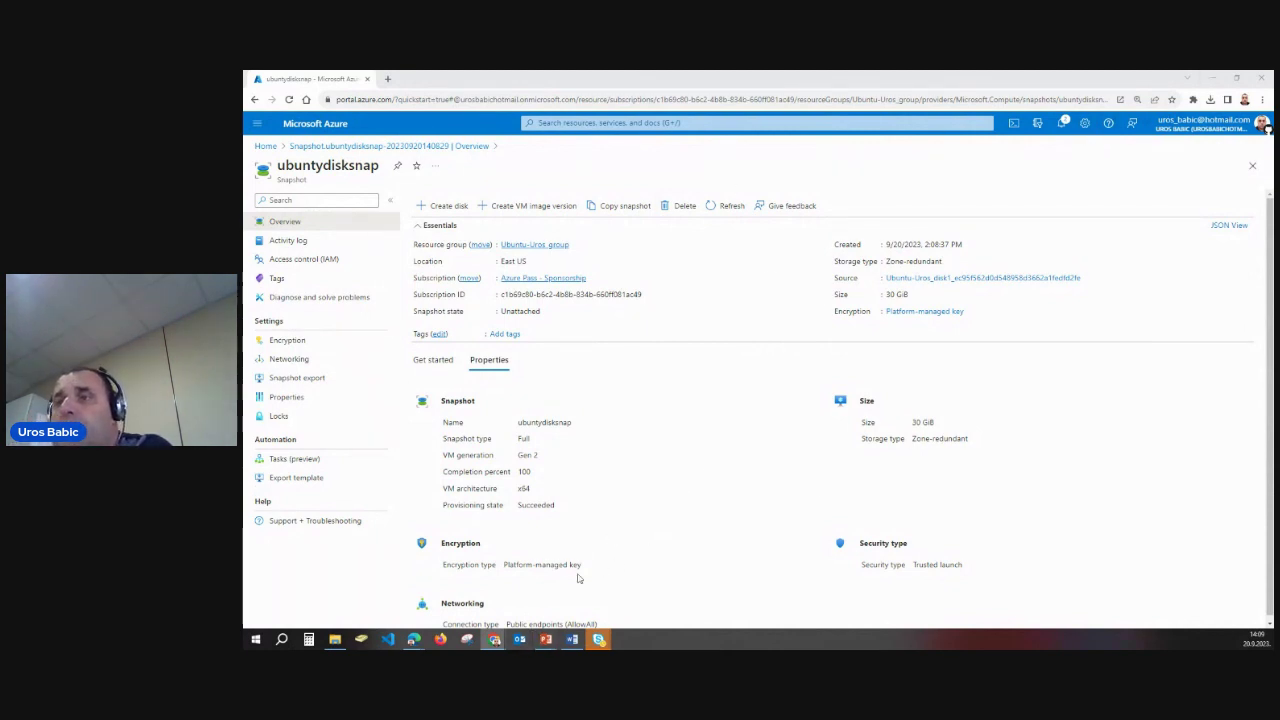
mouse_move(547, 639)
click(637, 594)
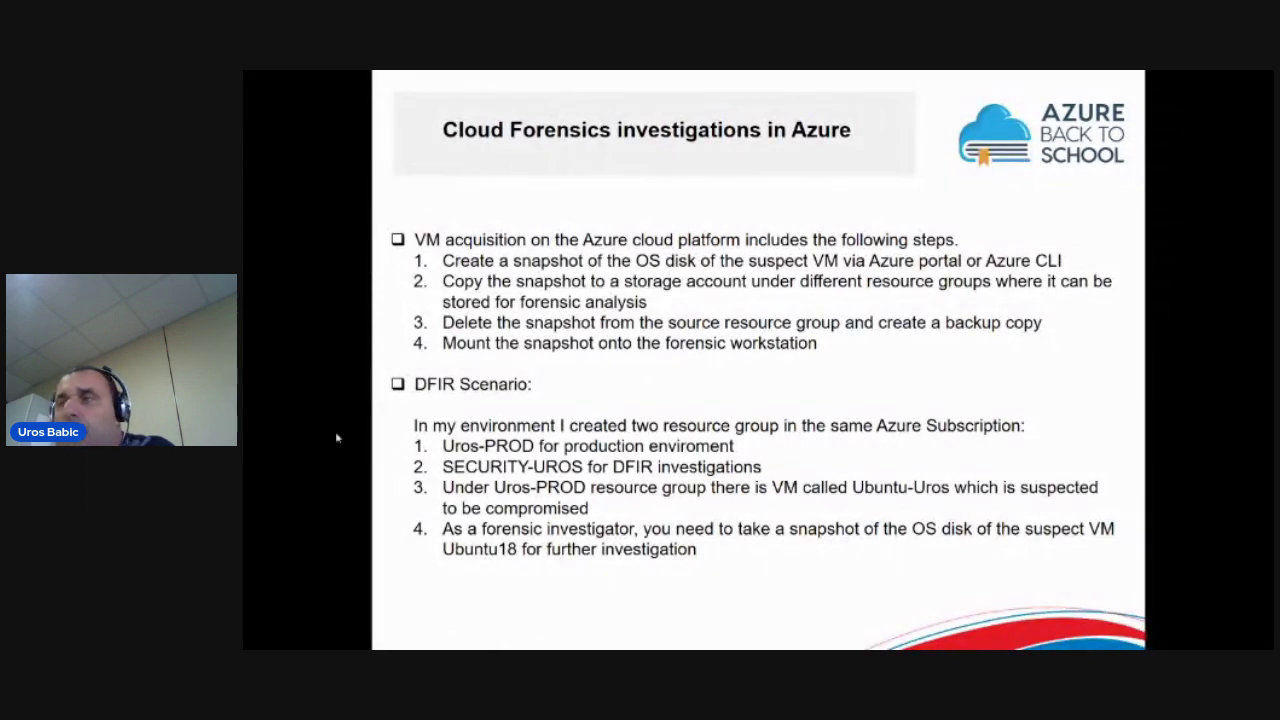
click(903, 447)
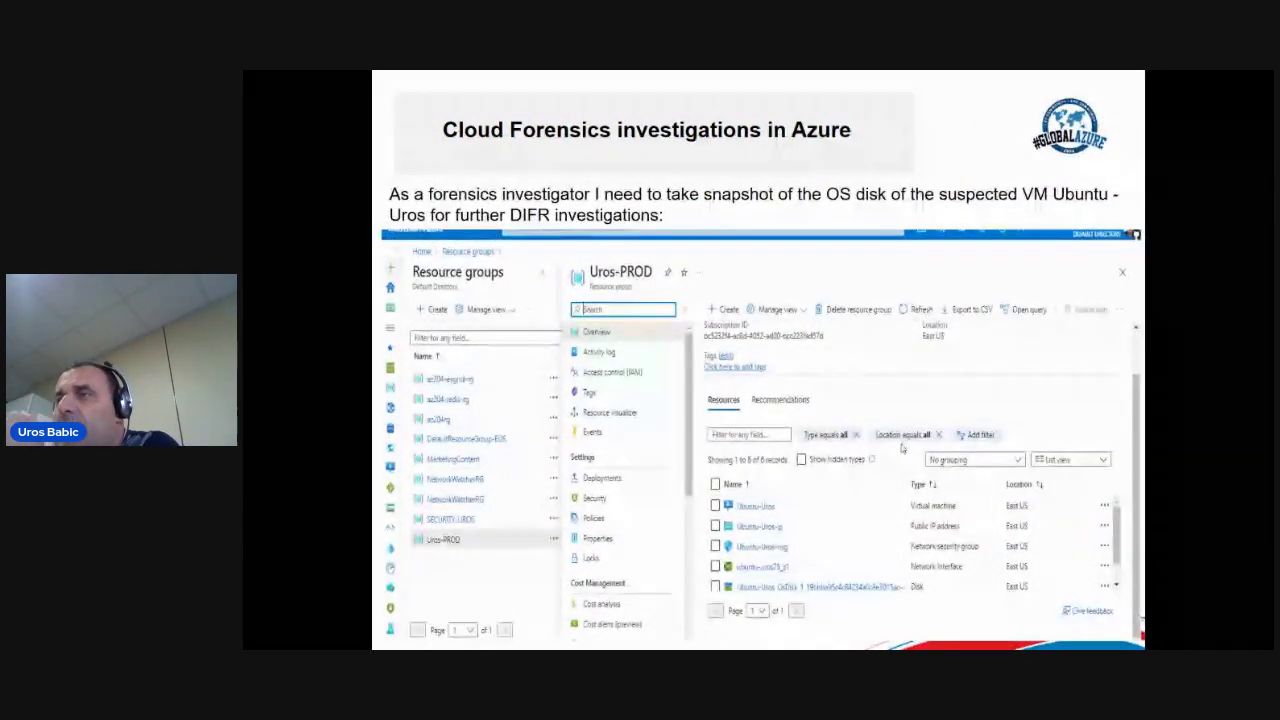
key(Right)
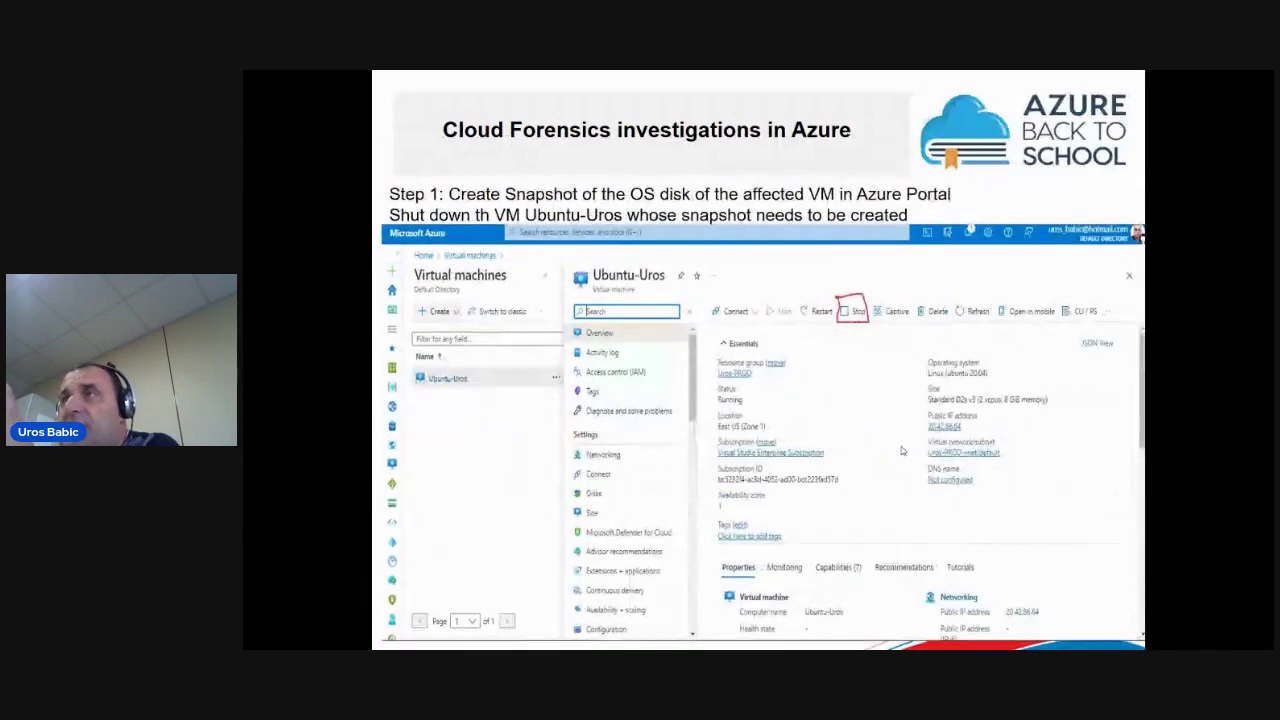
key(Right)
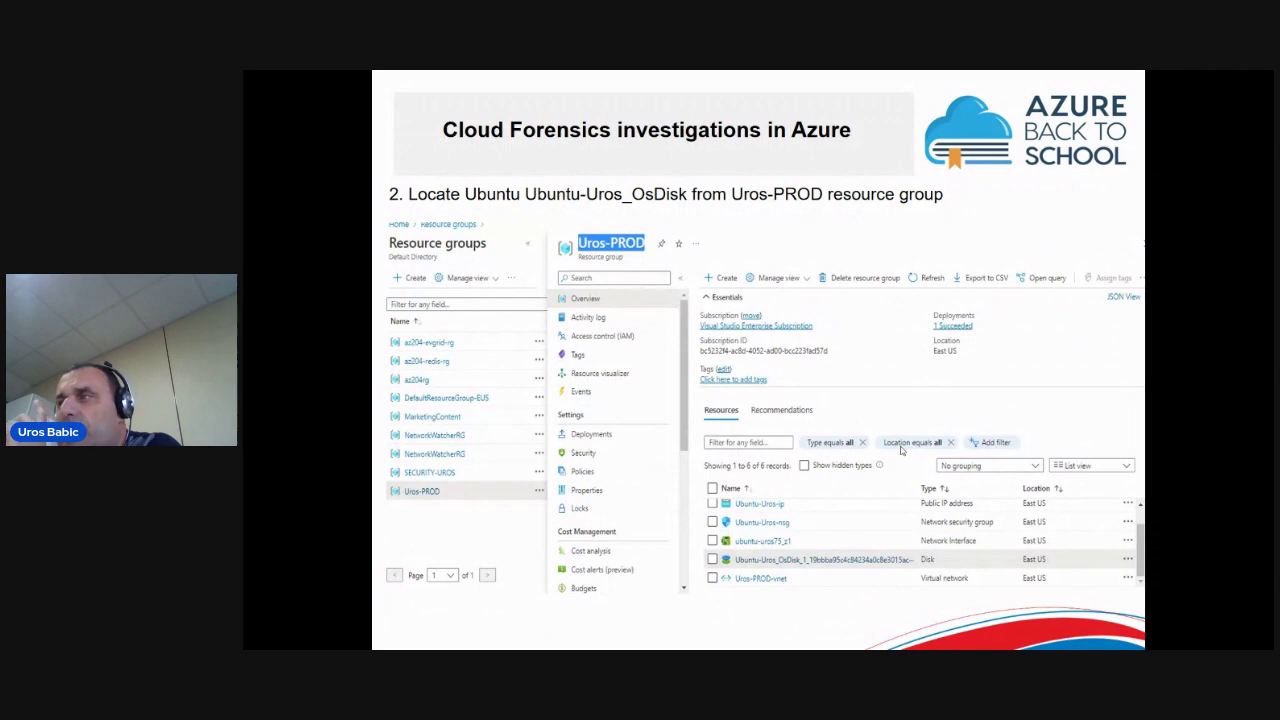
key(Right)
key(Right)
key(Right)
key(Right)
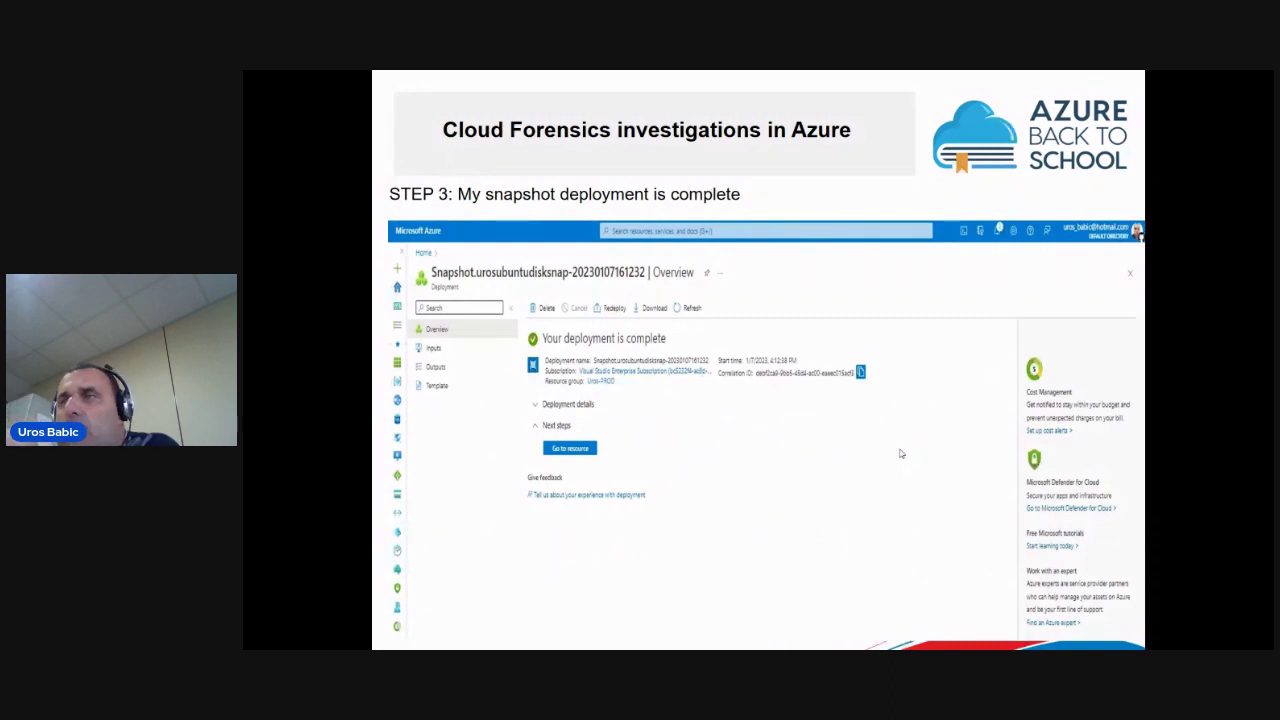
key(Right)
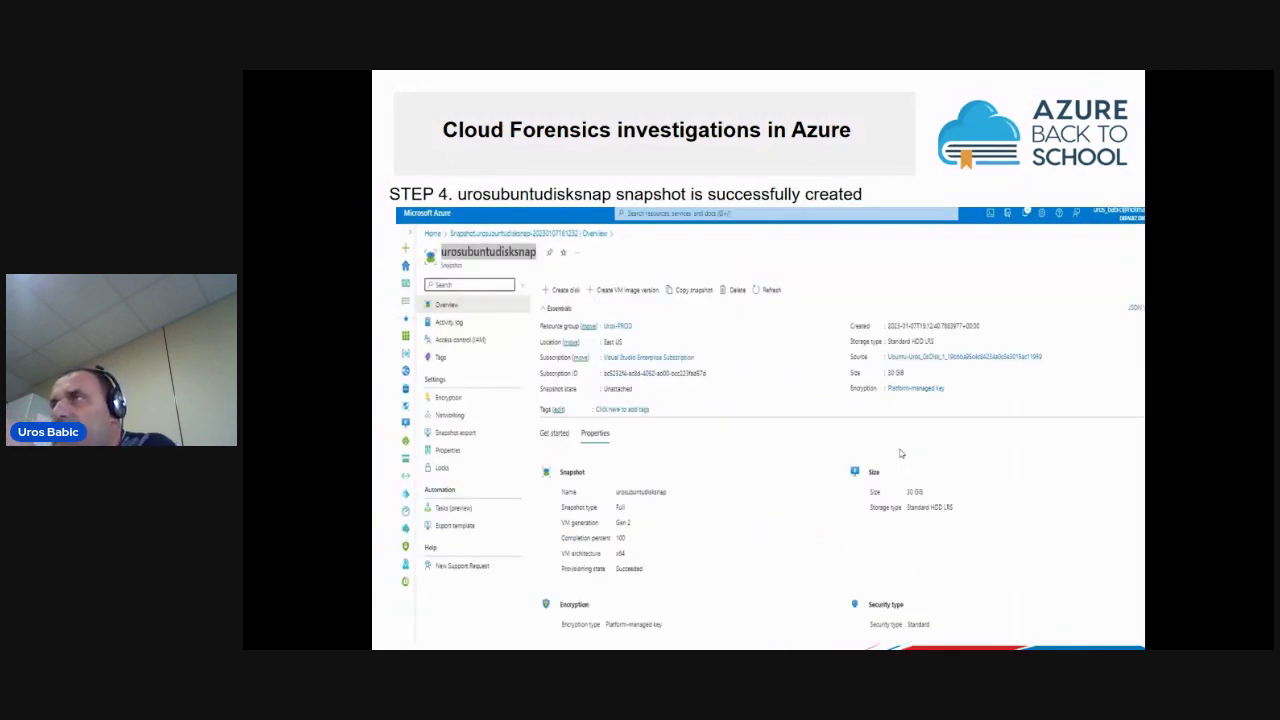
key(Right)
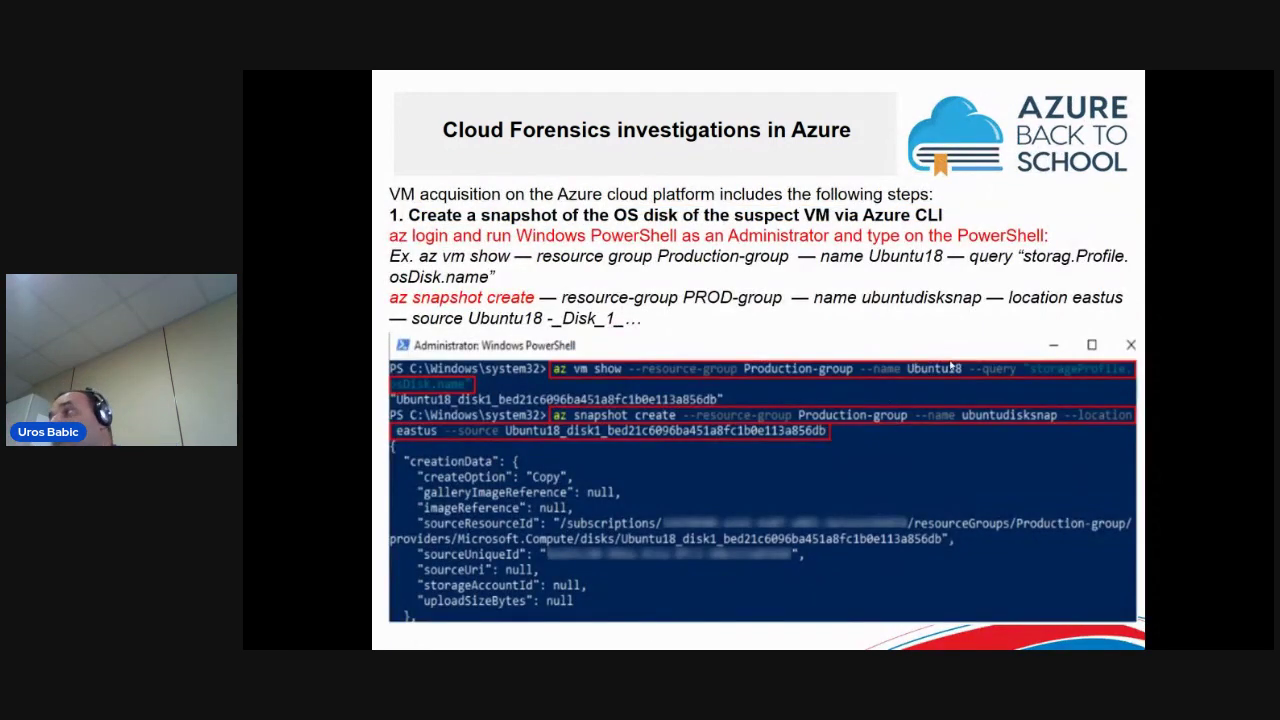
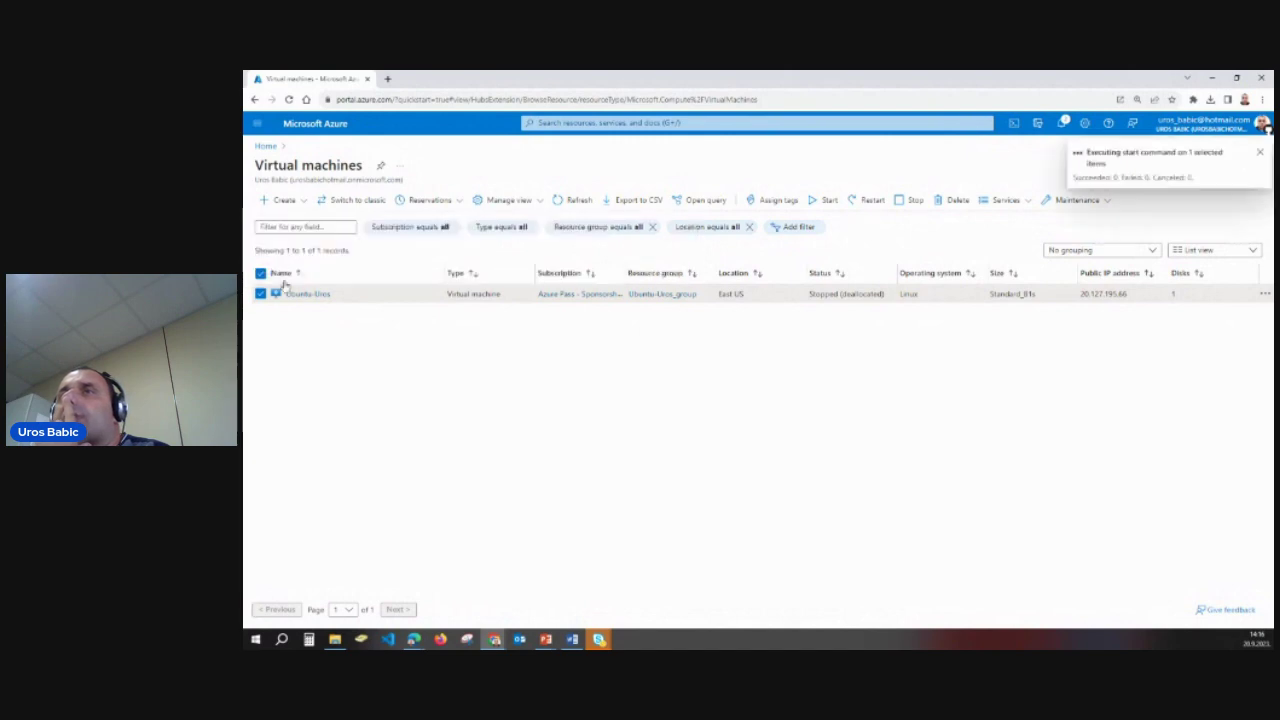
- Enable just-in-time VM access in the configuration of the Ubuntu-Uros virtual machine
click(300, 294)
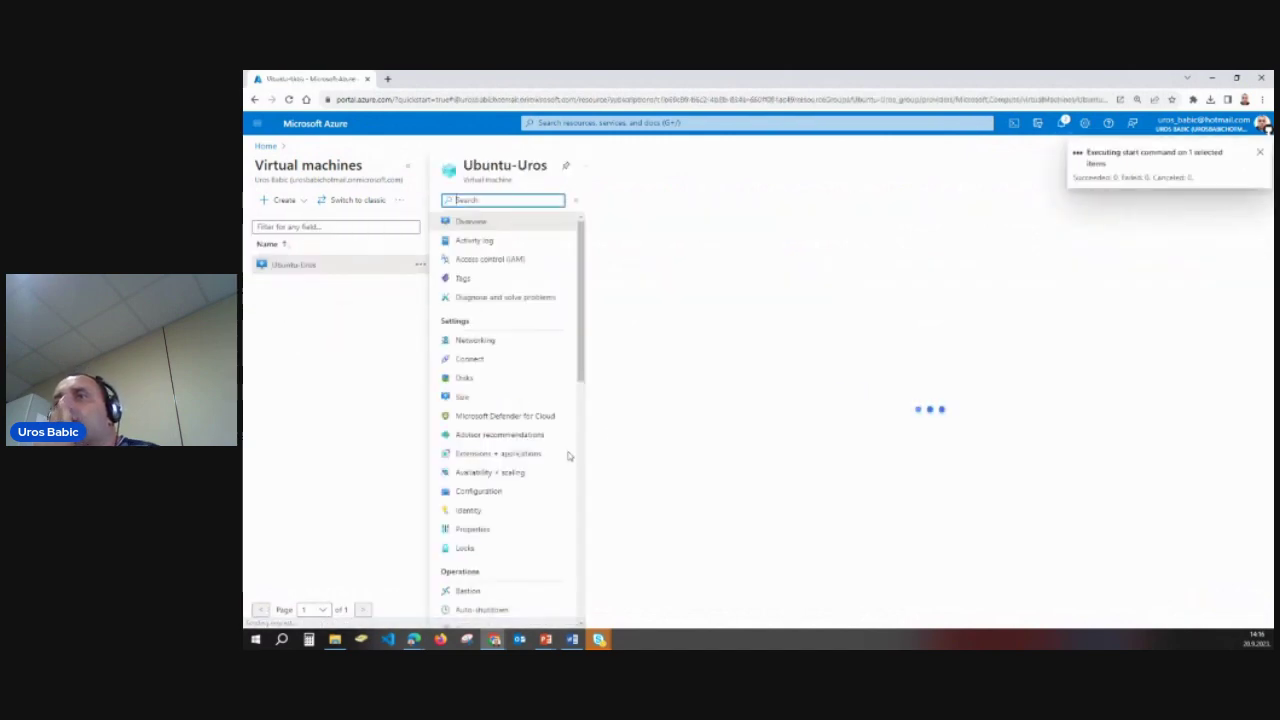
click(506, 491)
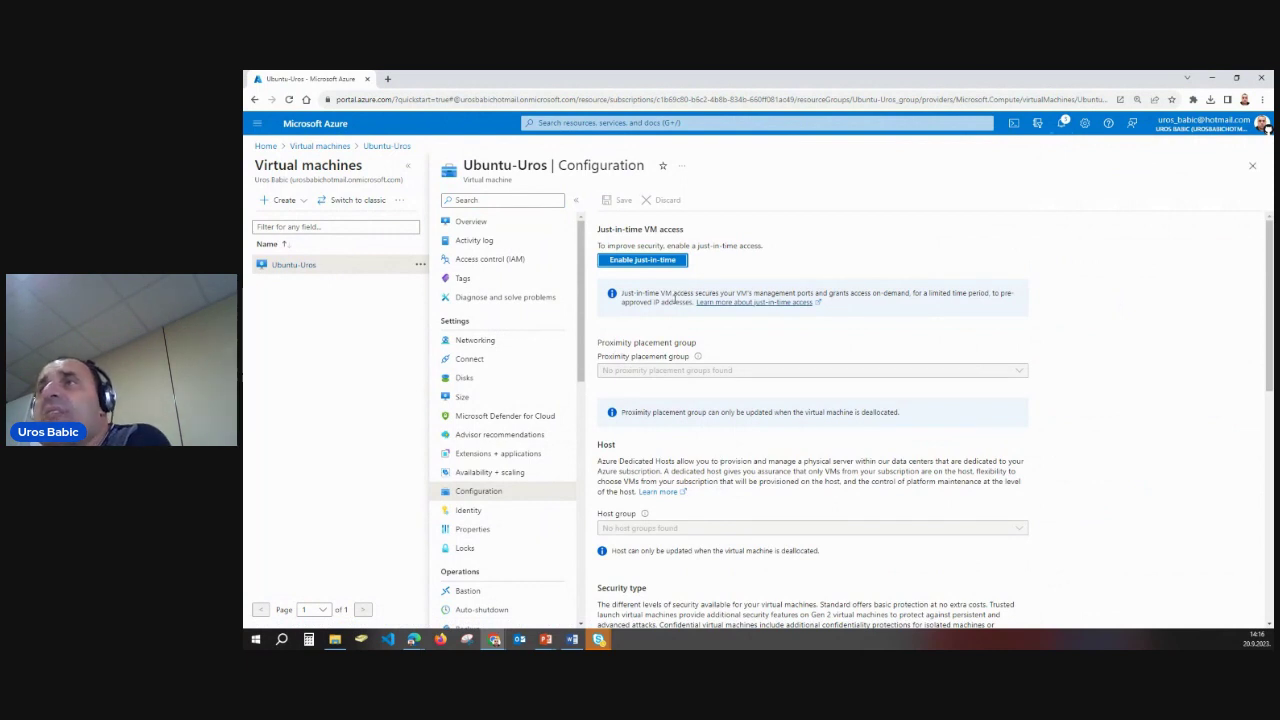
click(666, 262)
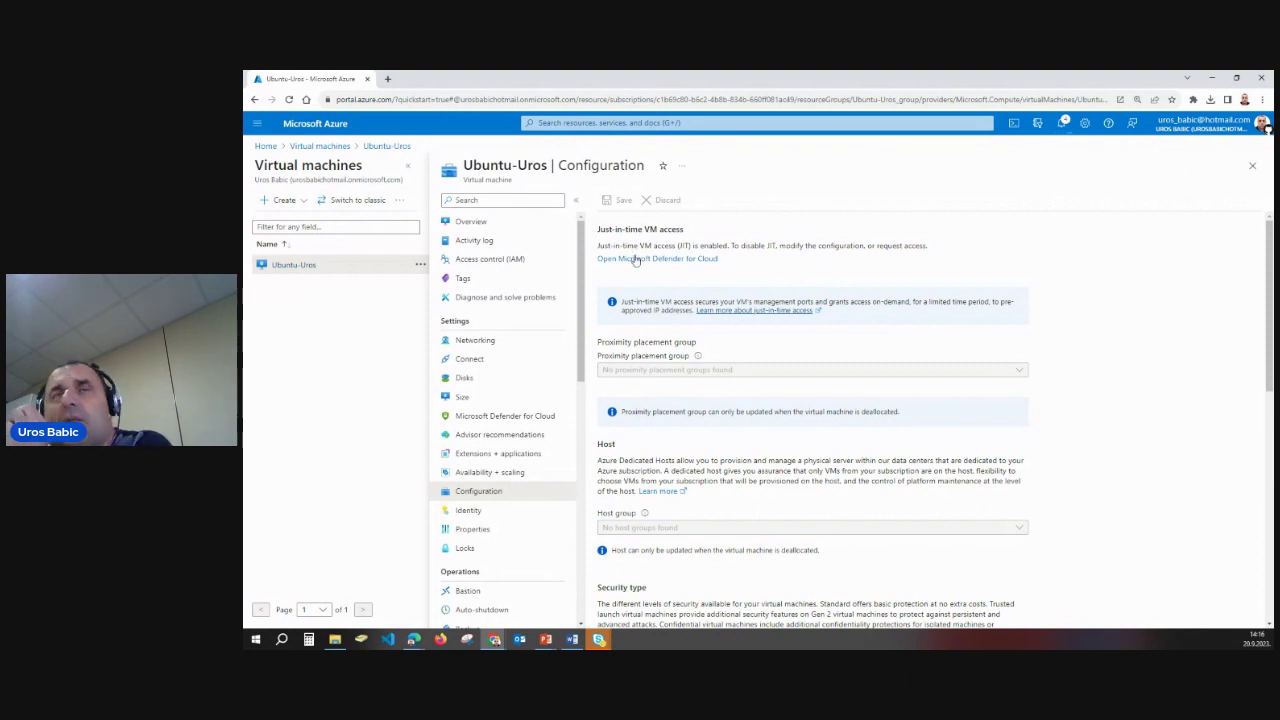
- Examine the role assignments and available roles in the Ubuntu-Uros virtual machine's access control
click(522, 262)
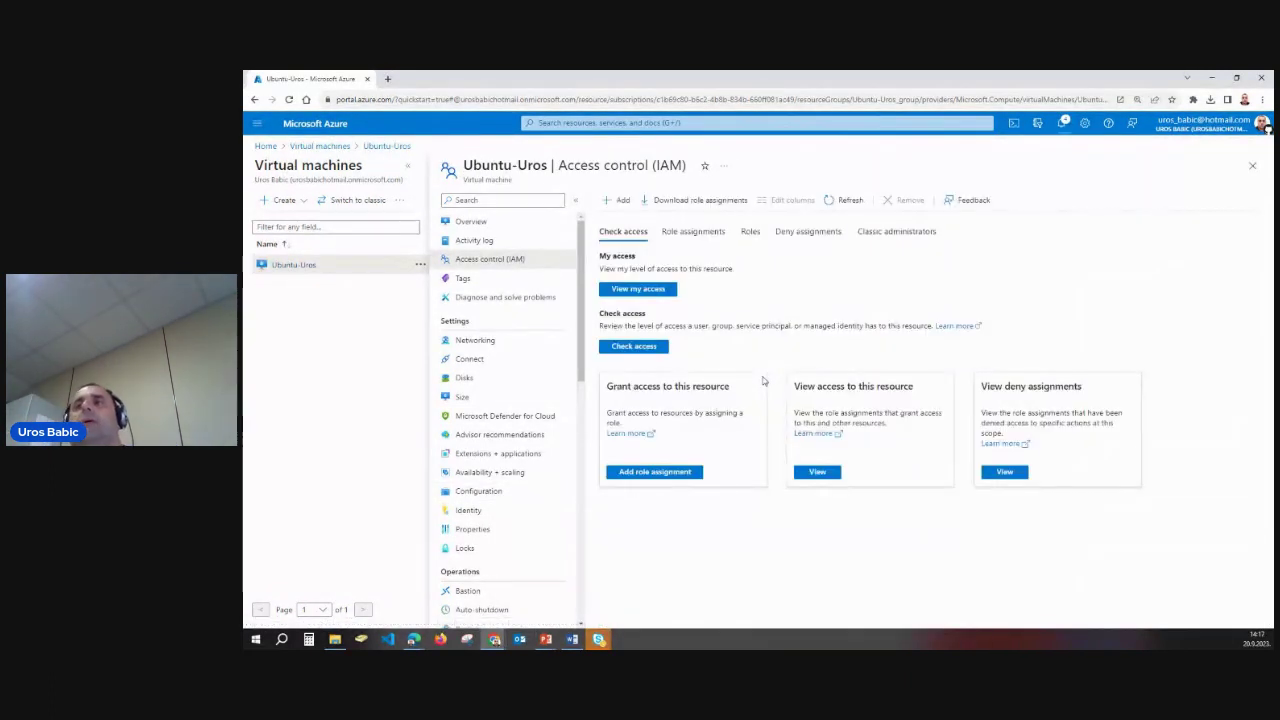
click(697, 233)
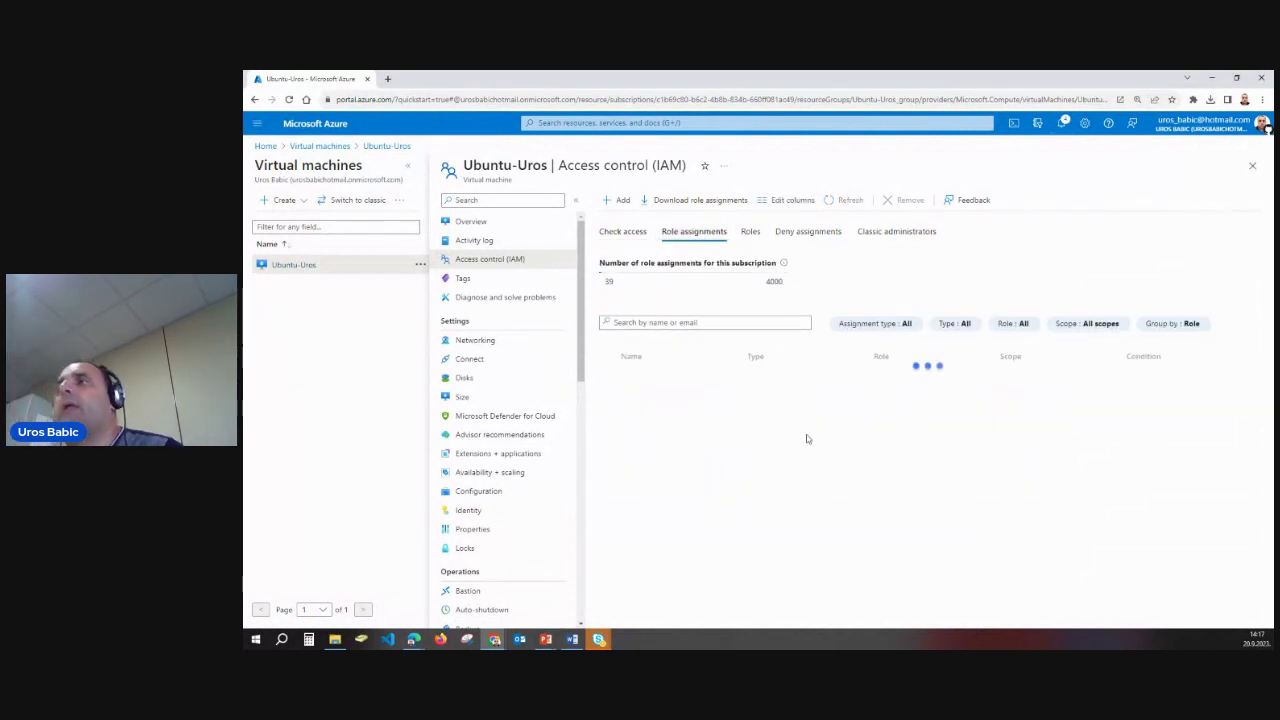
click(753, 234)
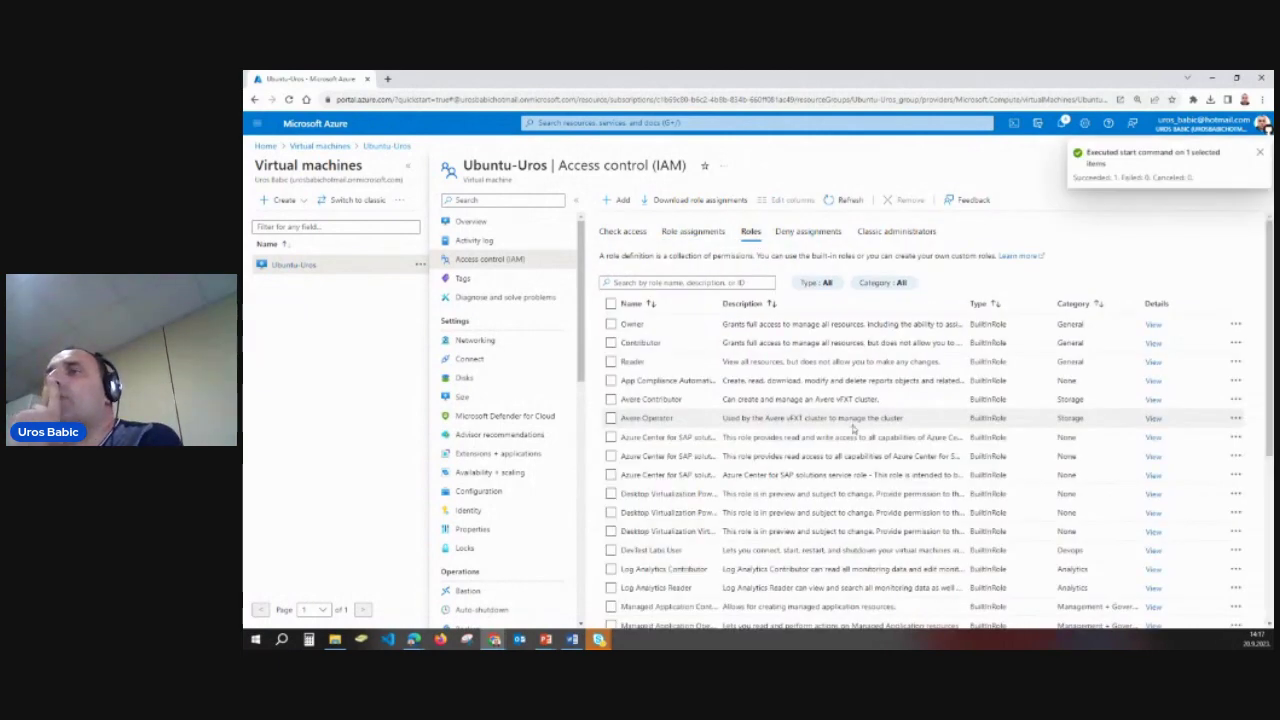
- Review the Ubuntu-Uros role assignments, from Azure Connected Machine Resource Administrator through Security Admin to Virtual Machine Contributor
click(693, 231)
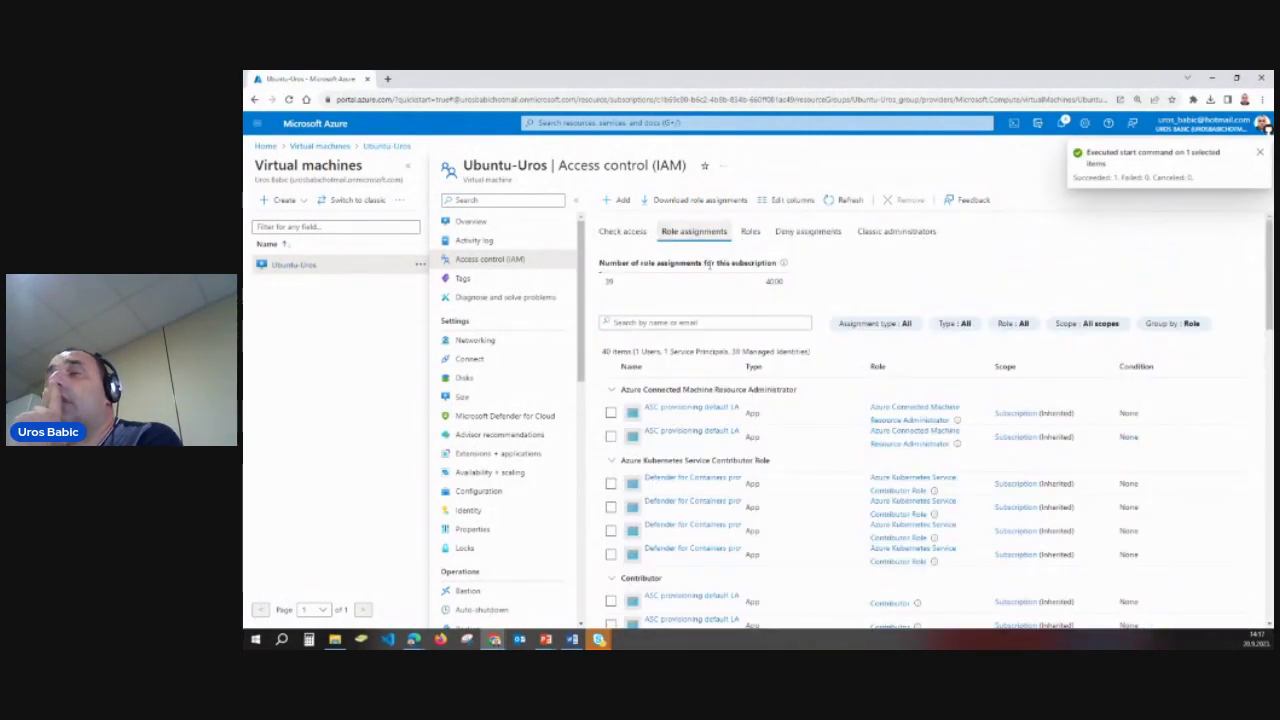
scroll(800, 470, down, 10)
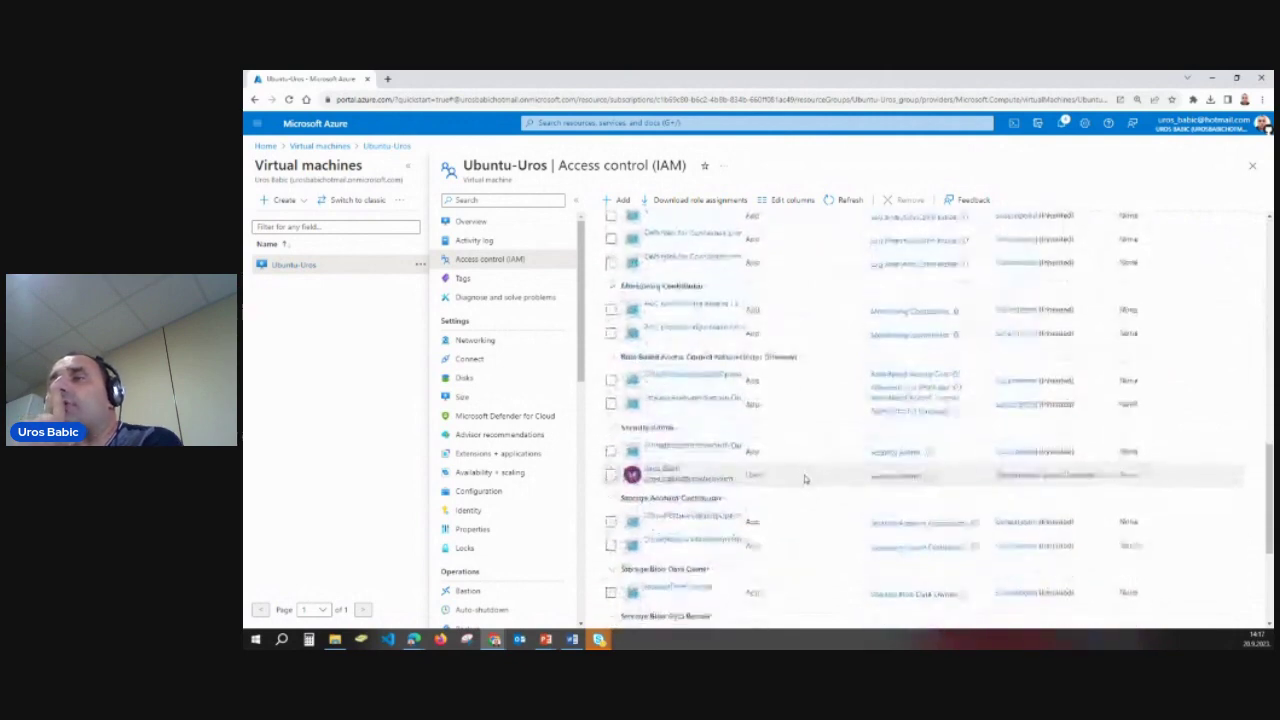
scroll(806, 478, down, 5)
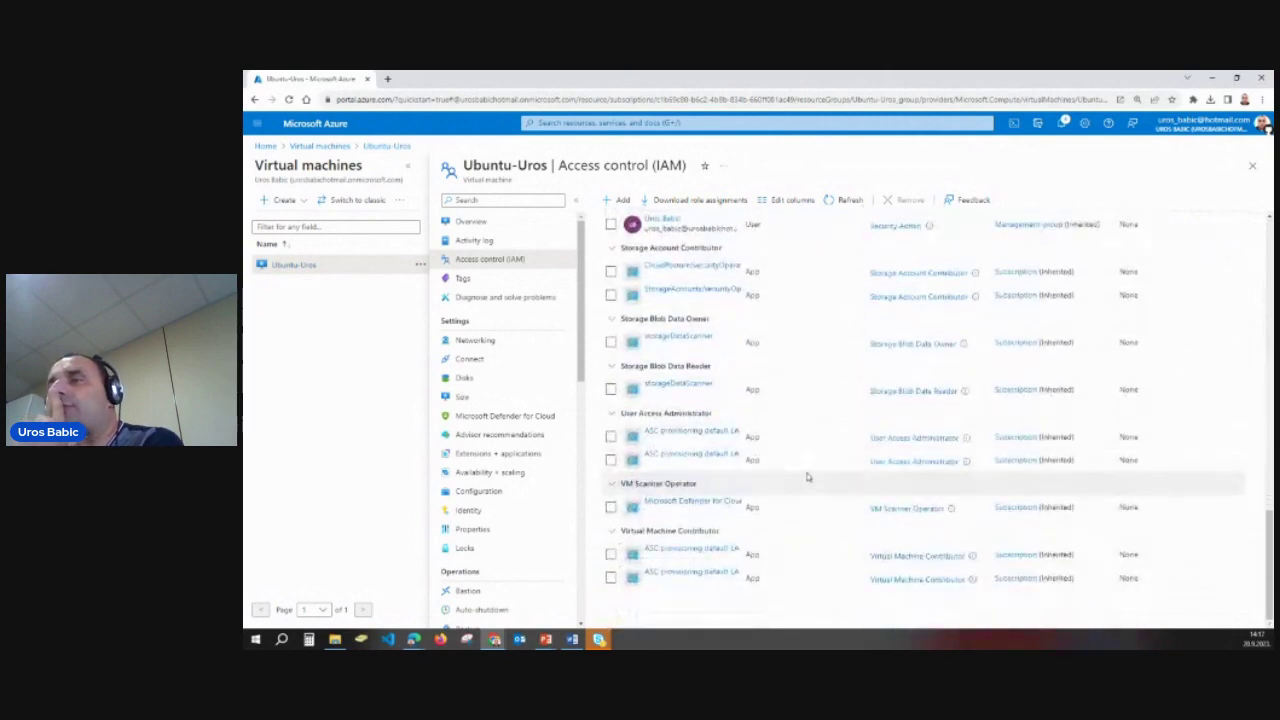
scroll(808, 476, up, 3)
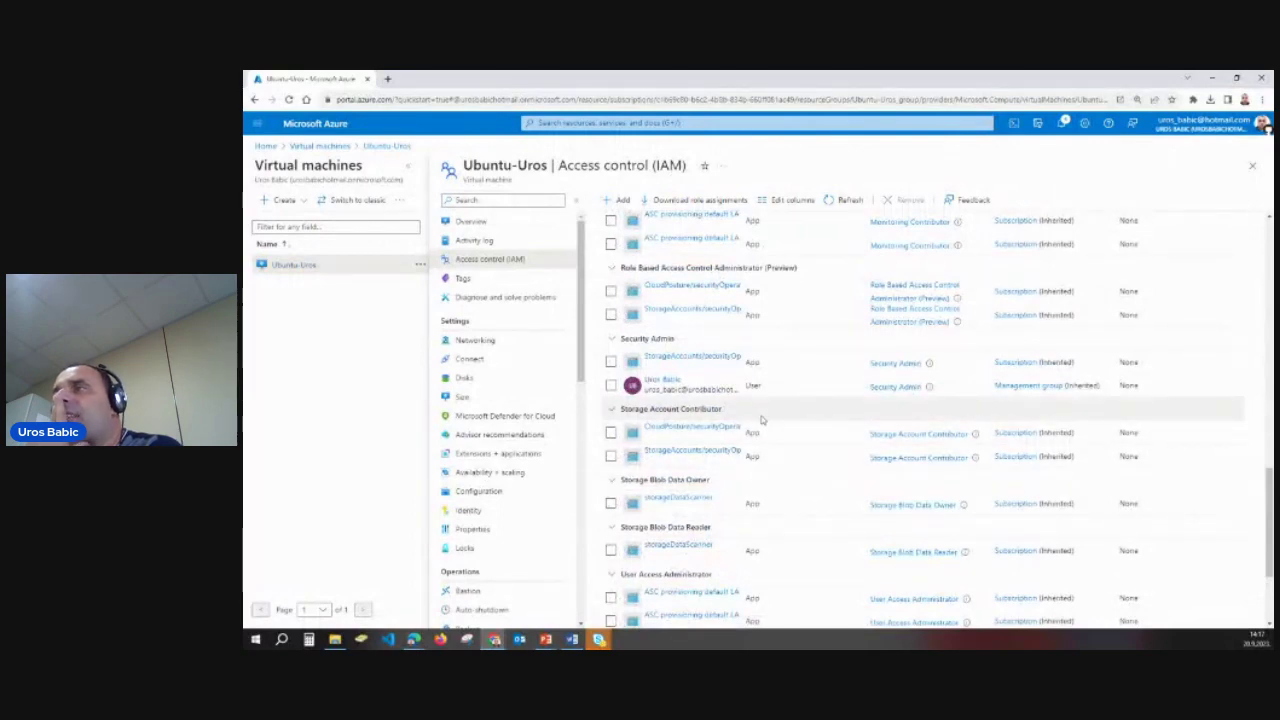
scroll(763, 422, down, 3)
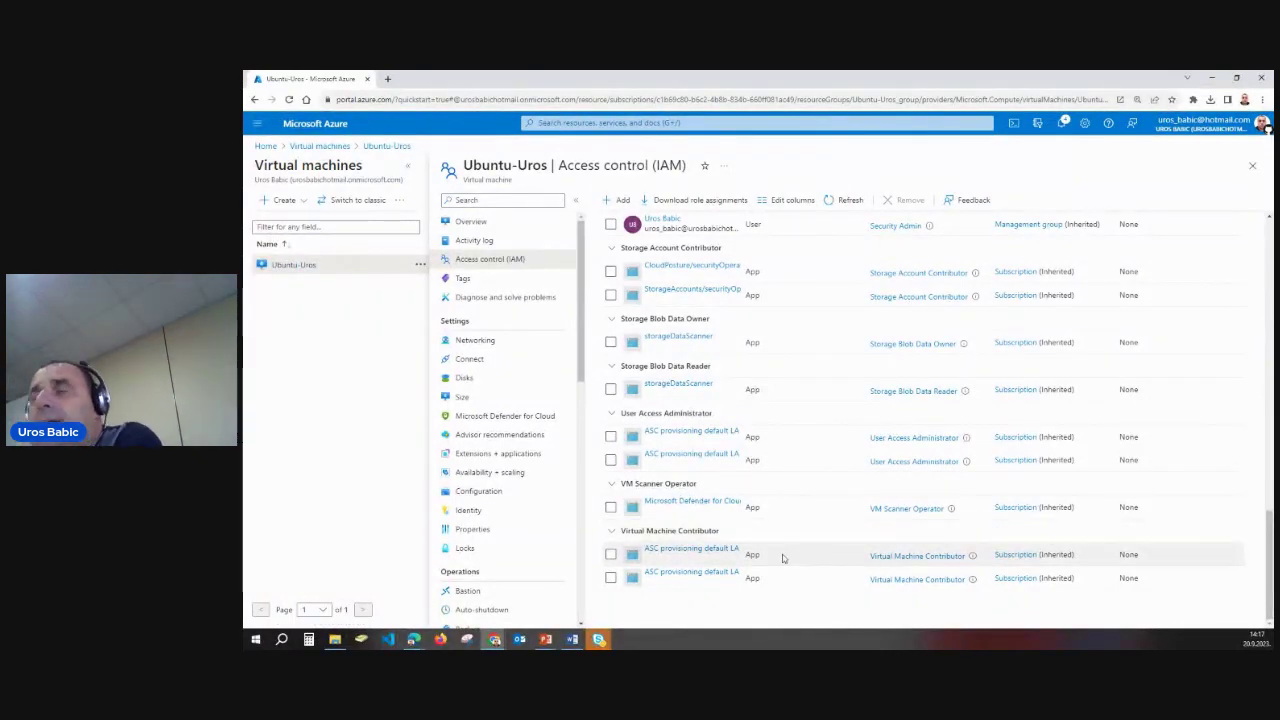
scroll(712, 556, up, 15)
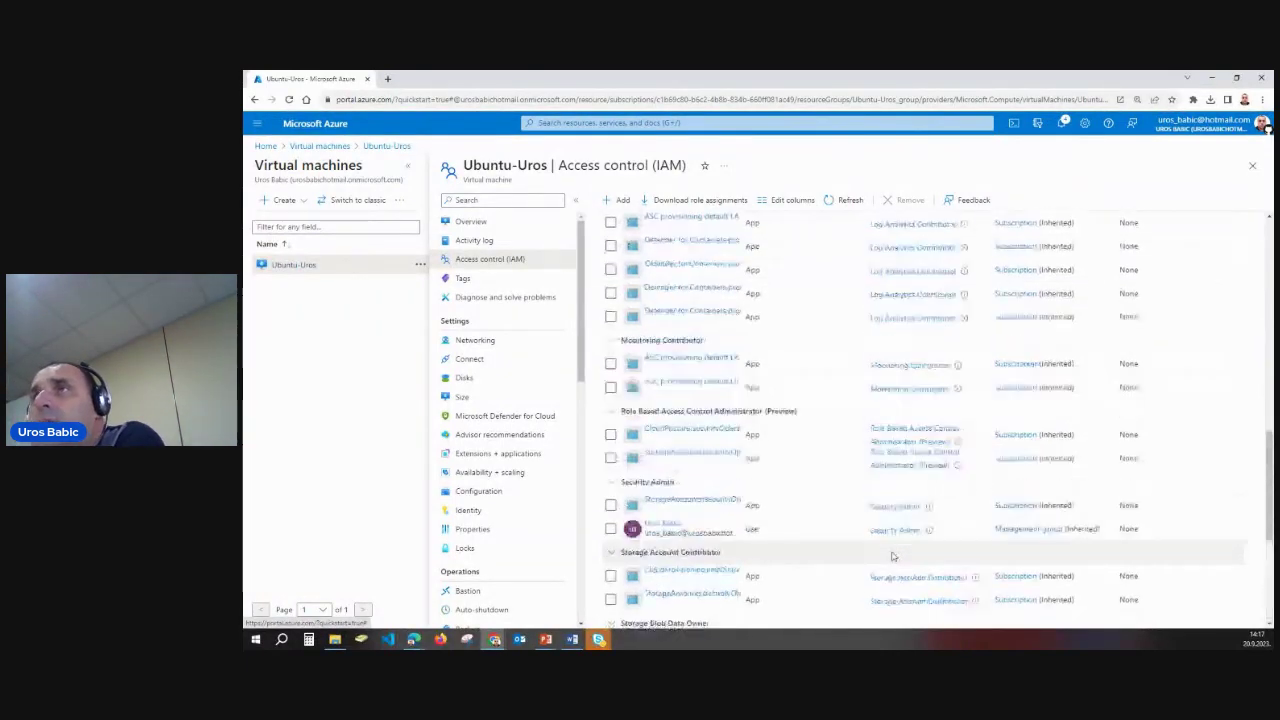
- Check the just-in-time setting in the Ubuntu-Uros configuration, and open the machine's JIT VM access configuration through Microsoft Defender for Cloud
click(490, 491)
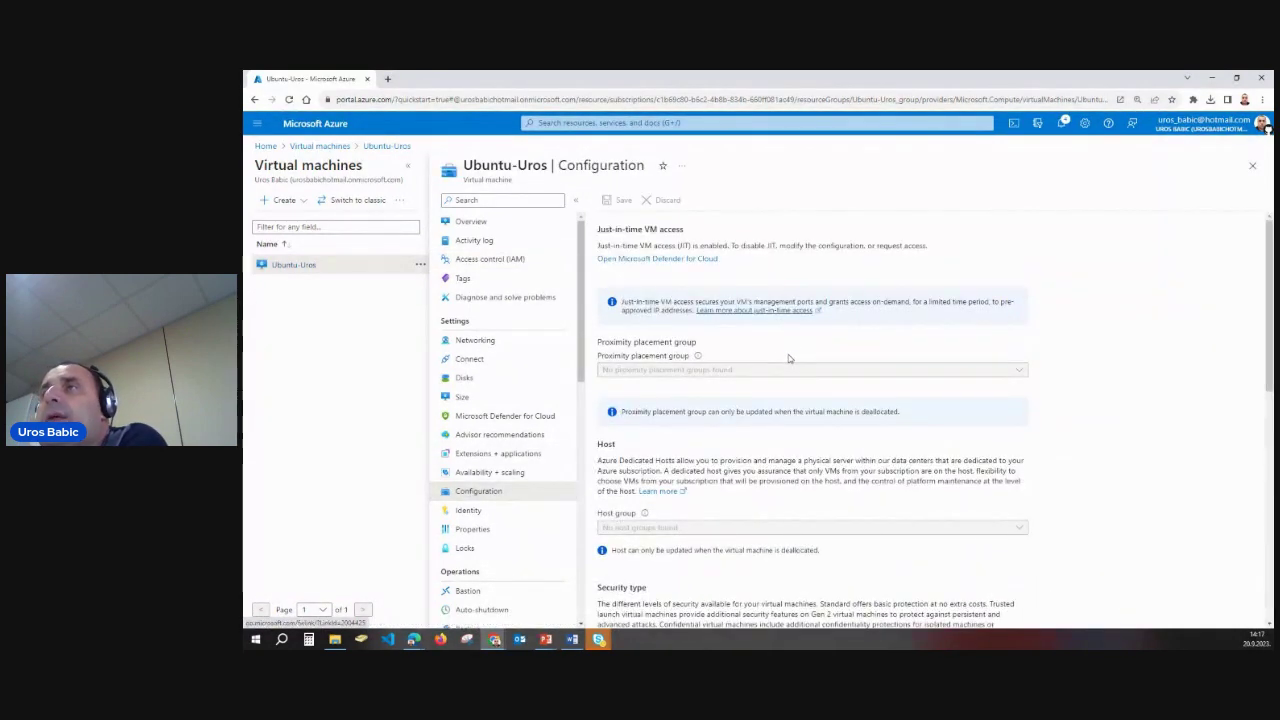
drag(686, 236, 596, 232)
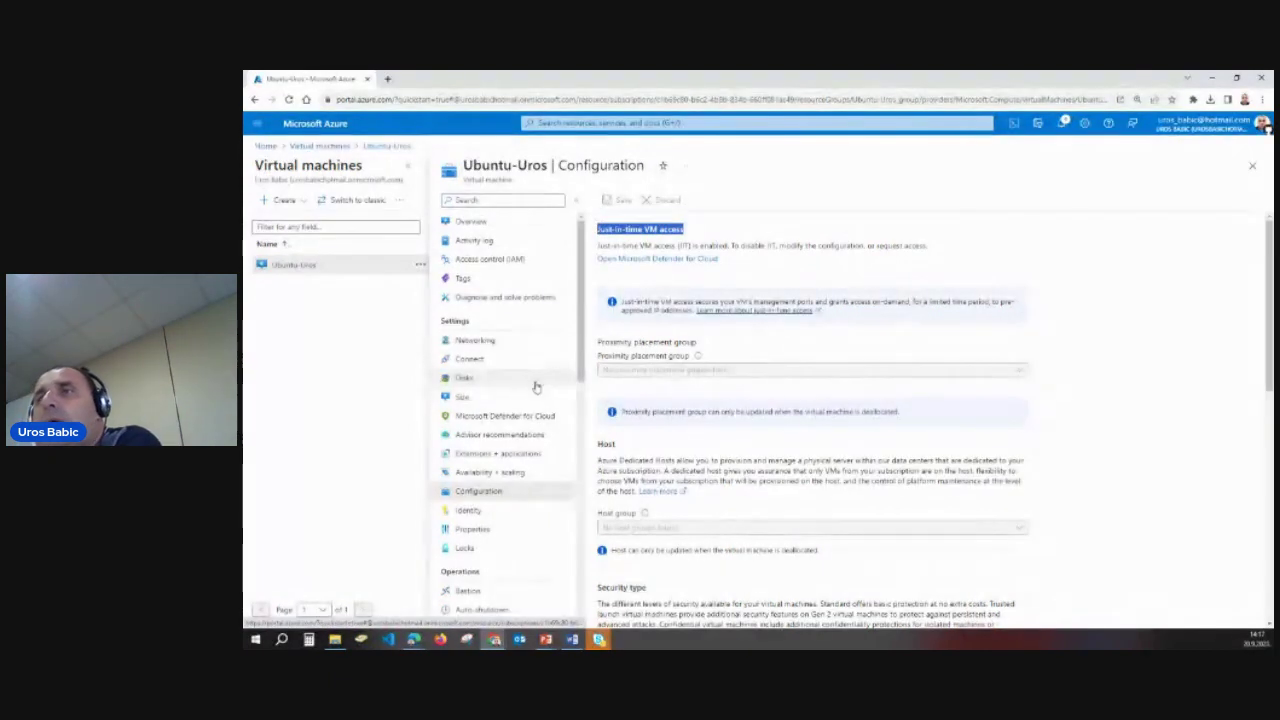
click(535, 416)
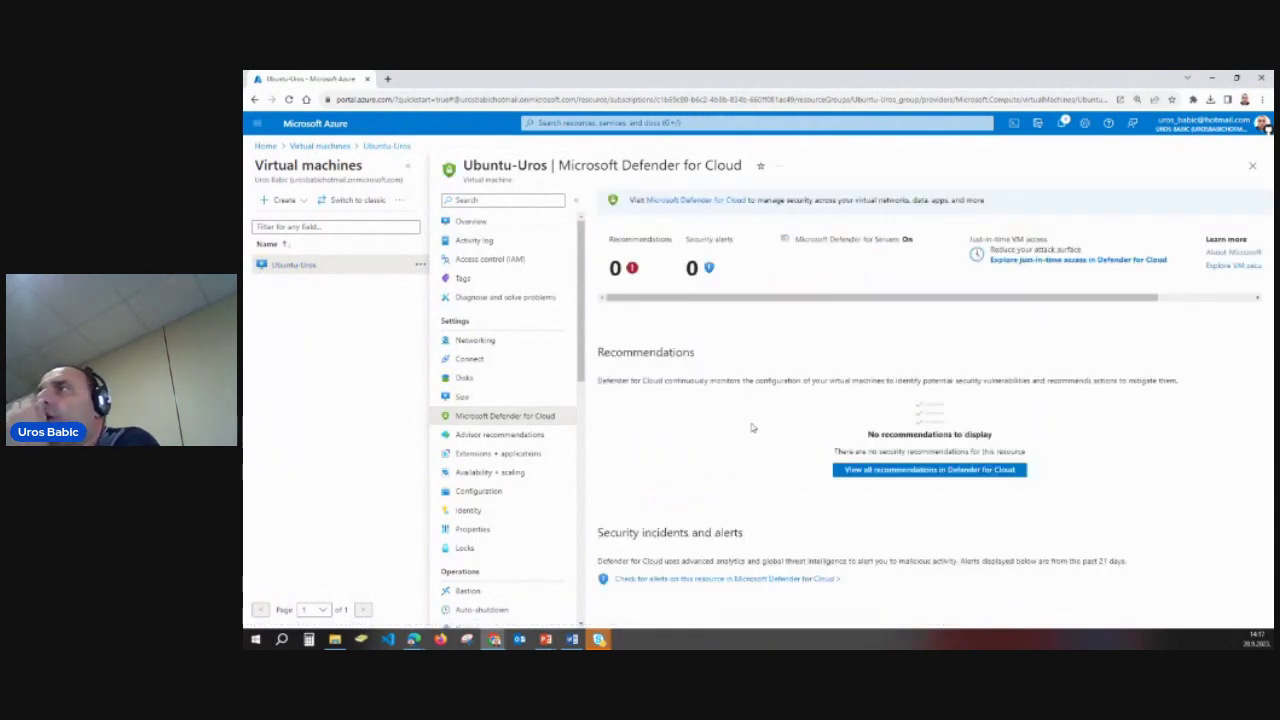
click(1094, 260)
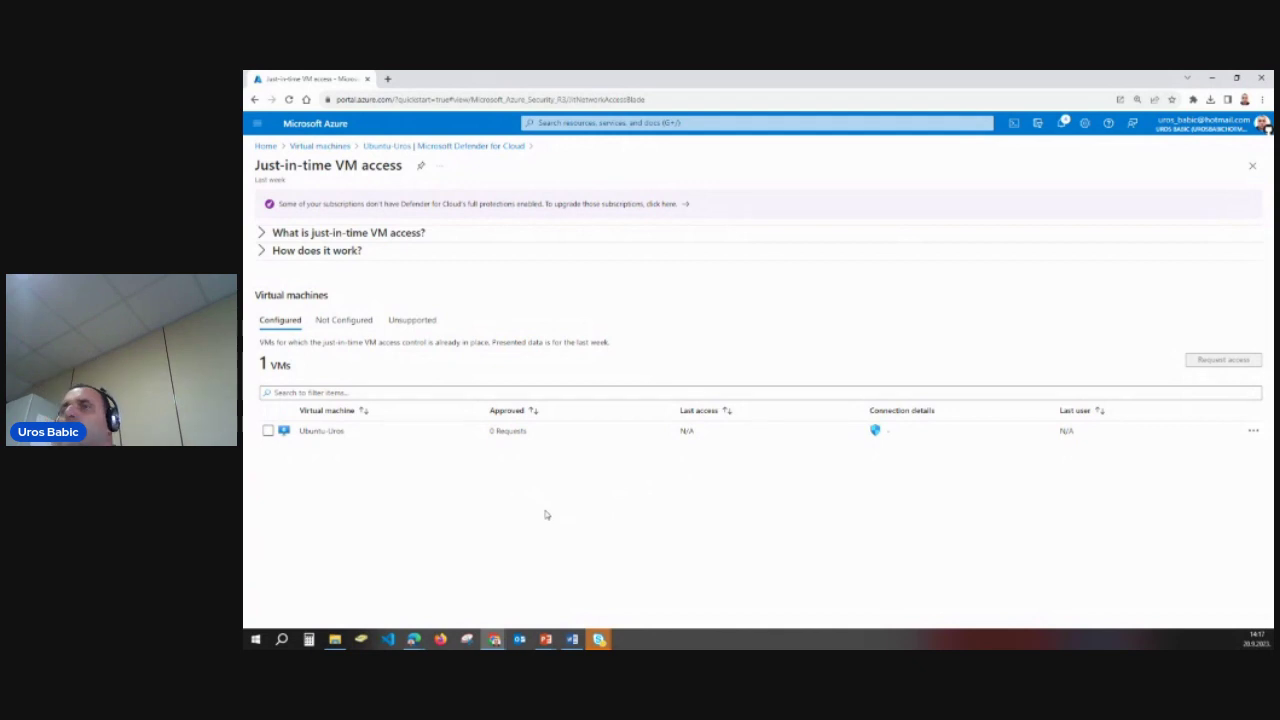
click(268, 431)
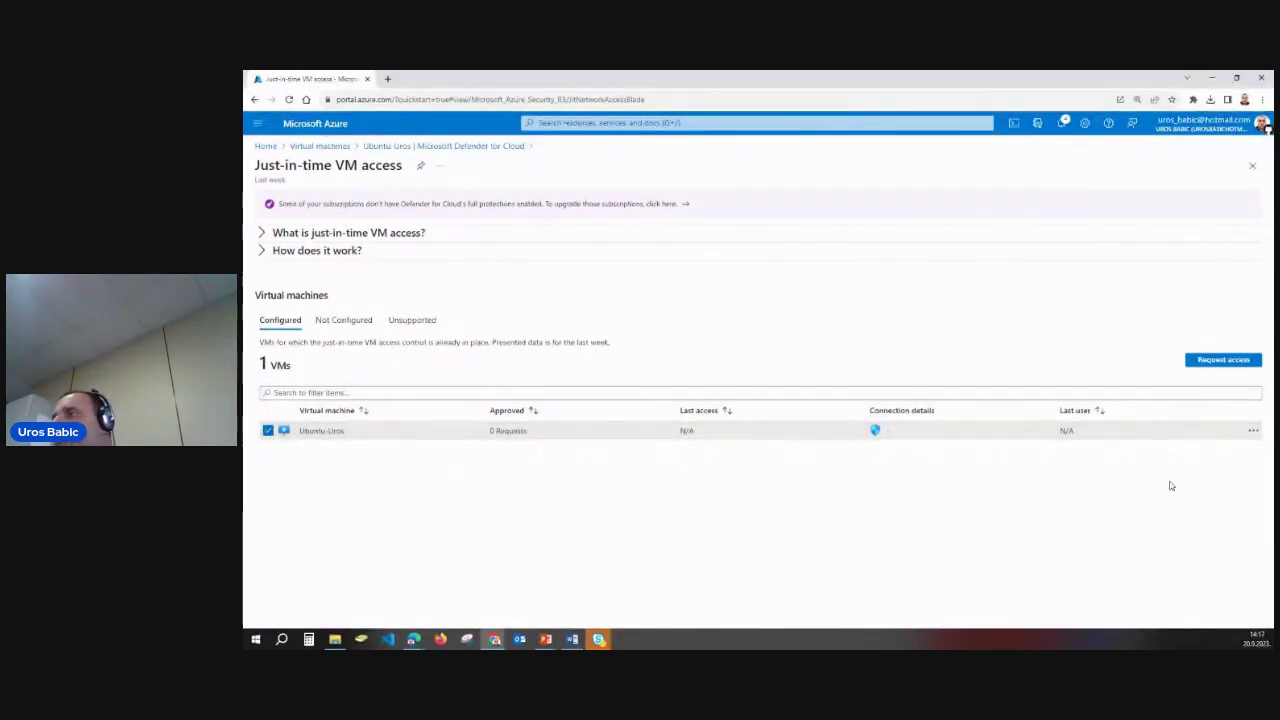
click(1252, 431)
click(1202, 480)
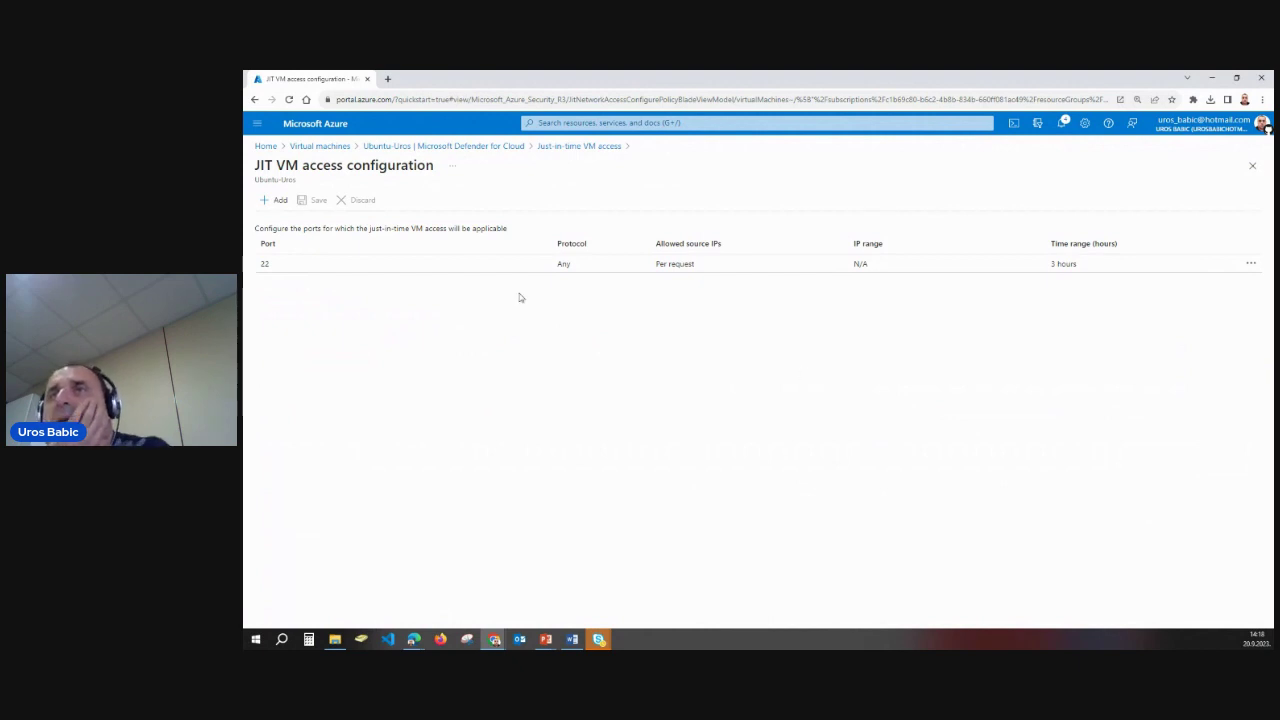
- Add a just-in-time port rule for port 3389 using TCP, per-request source IPs and a maximum request time of 4 hours
click(279, 200)
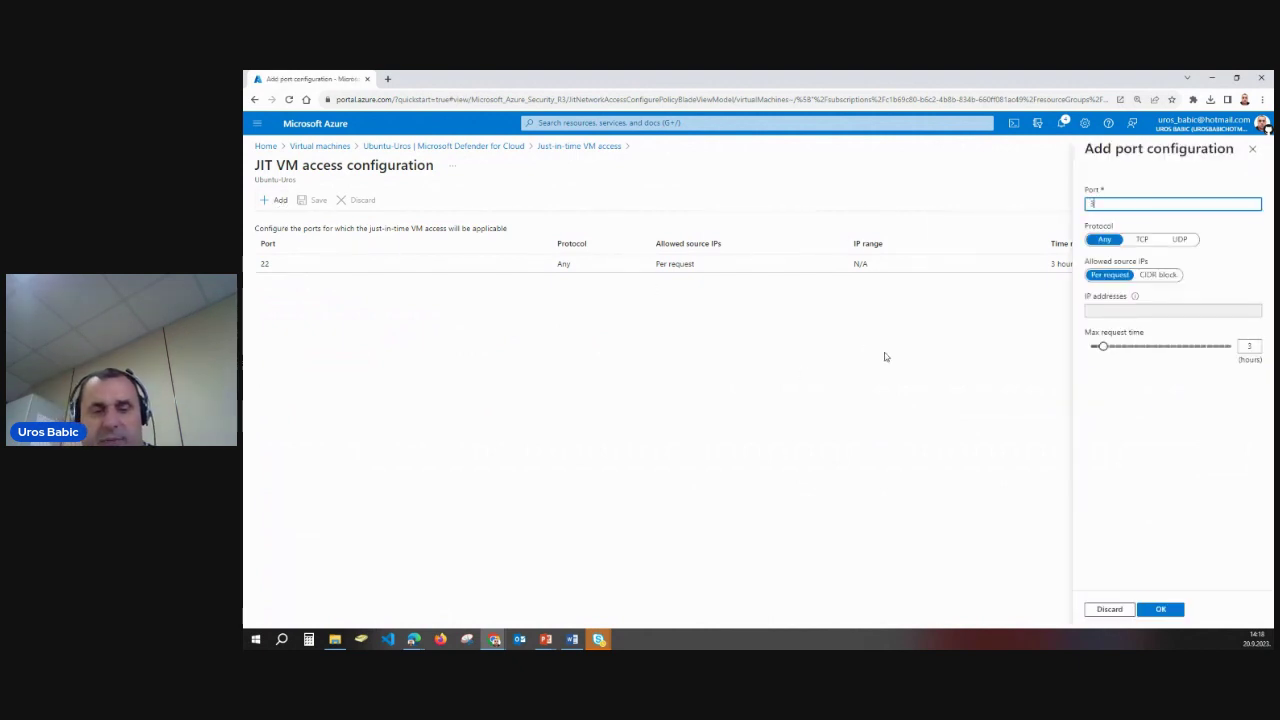
text(3389)
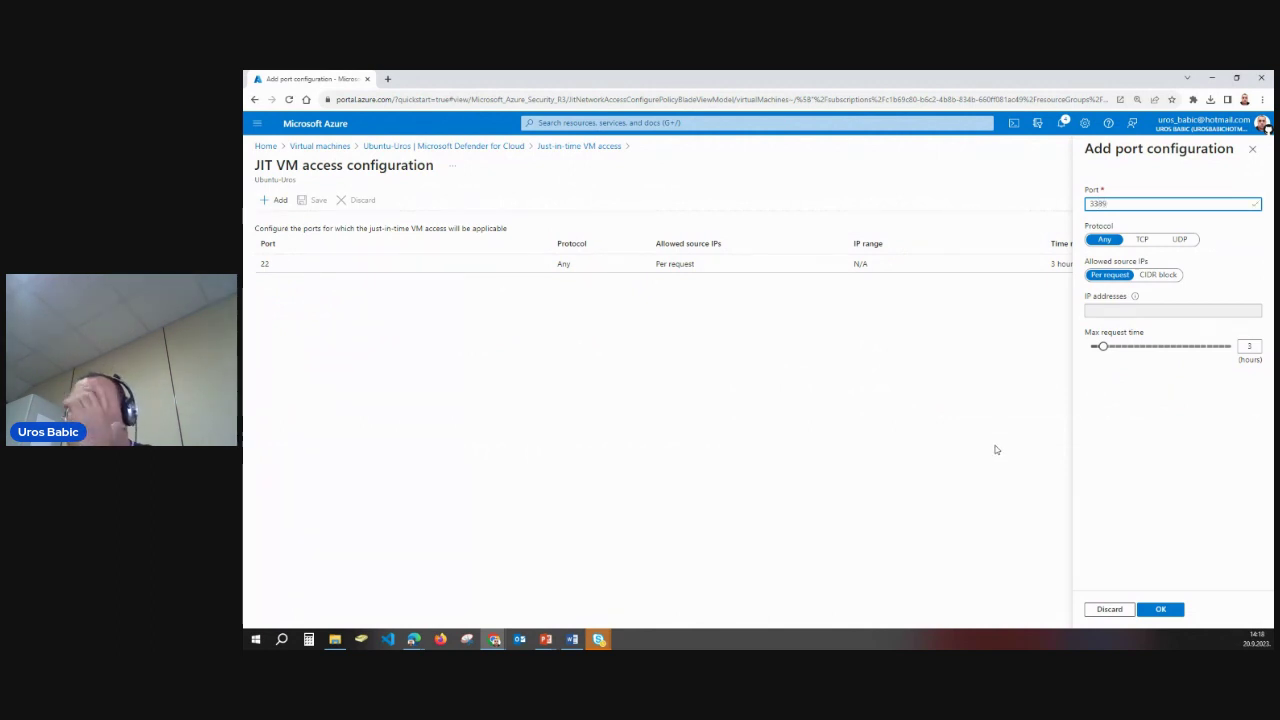
click(1141, 240)
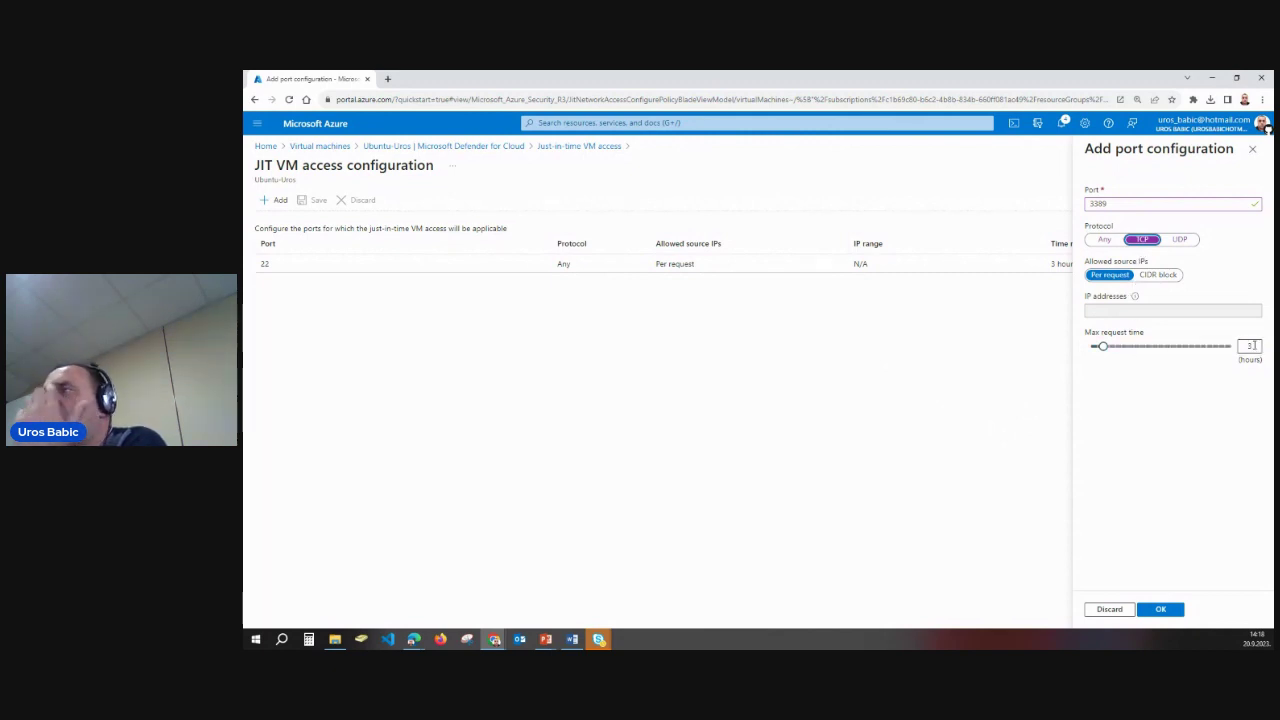
double_click(1251, 345)
double_click(1250, 345)
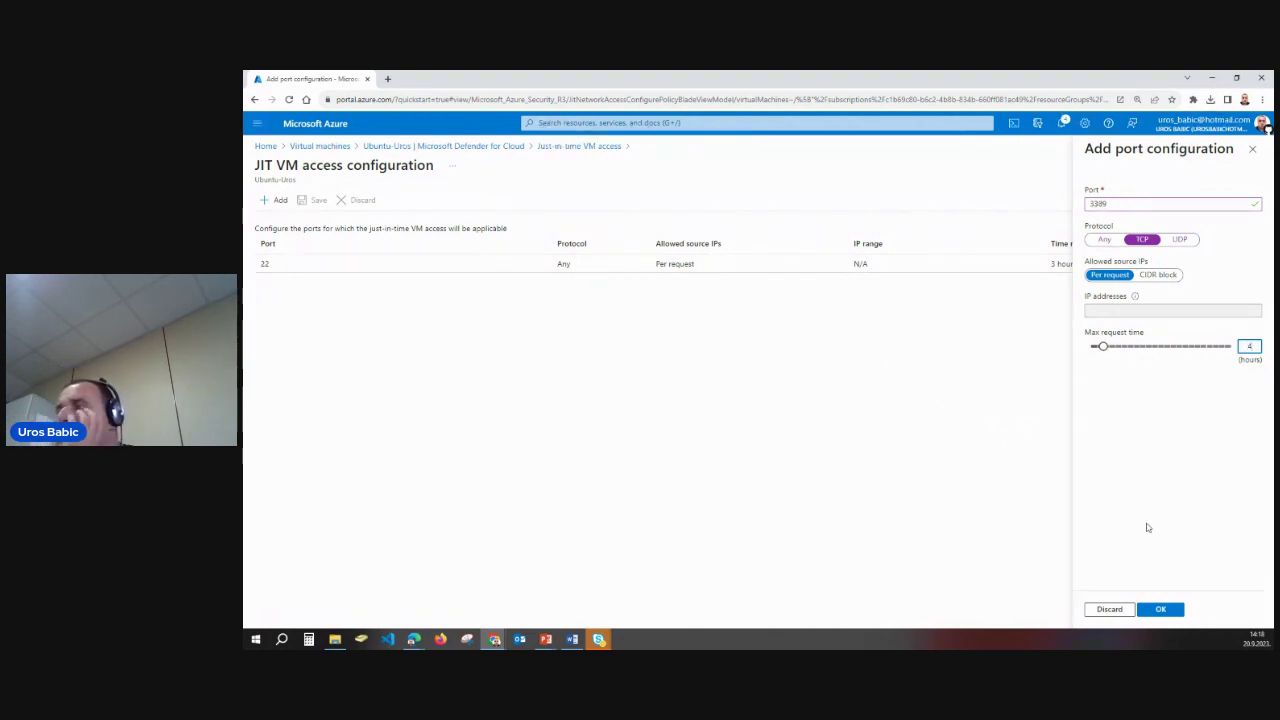
click(1160, 609)
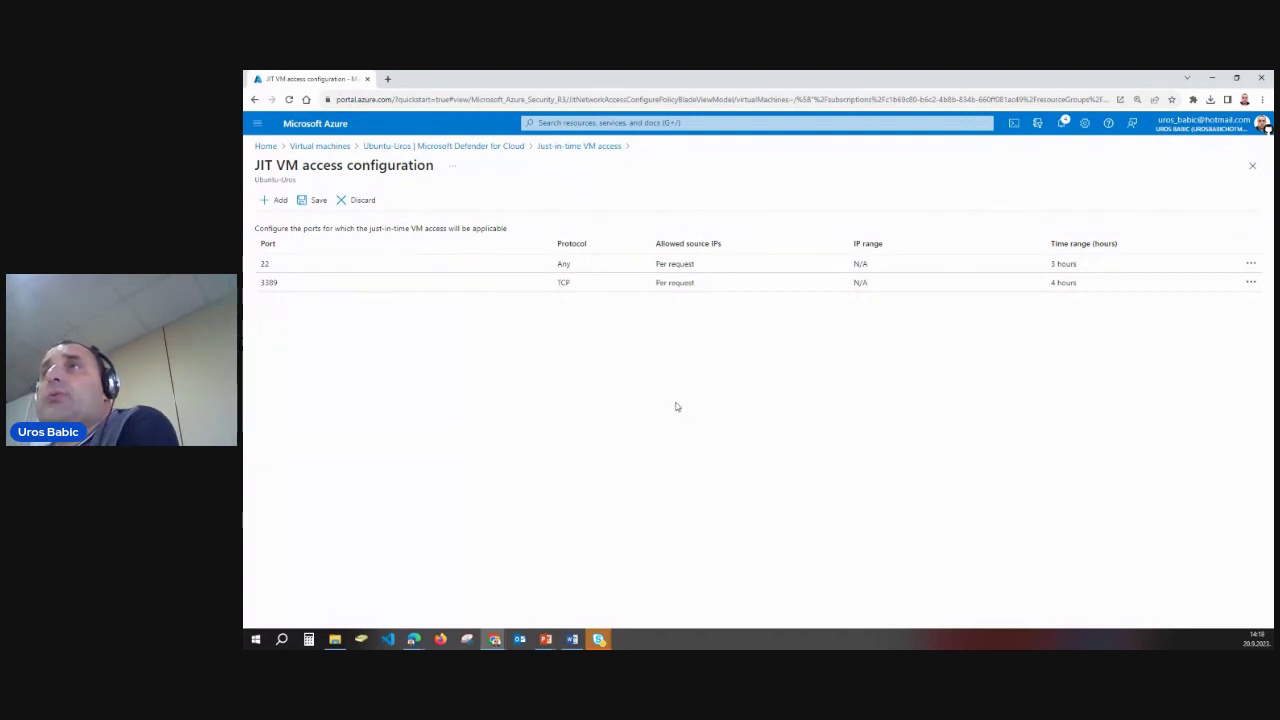
- Return to the Ubuntu-Uros Defender for Cloud page and examine the machine's available settings, operations, monitoring, automation and help options
click(485, 147)
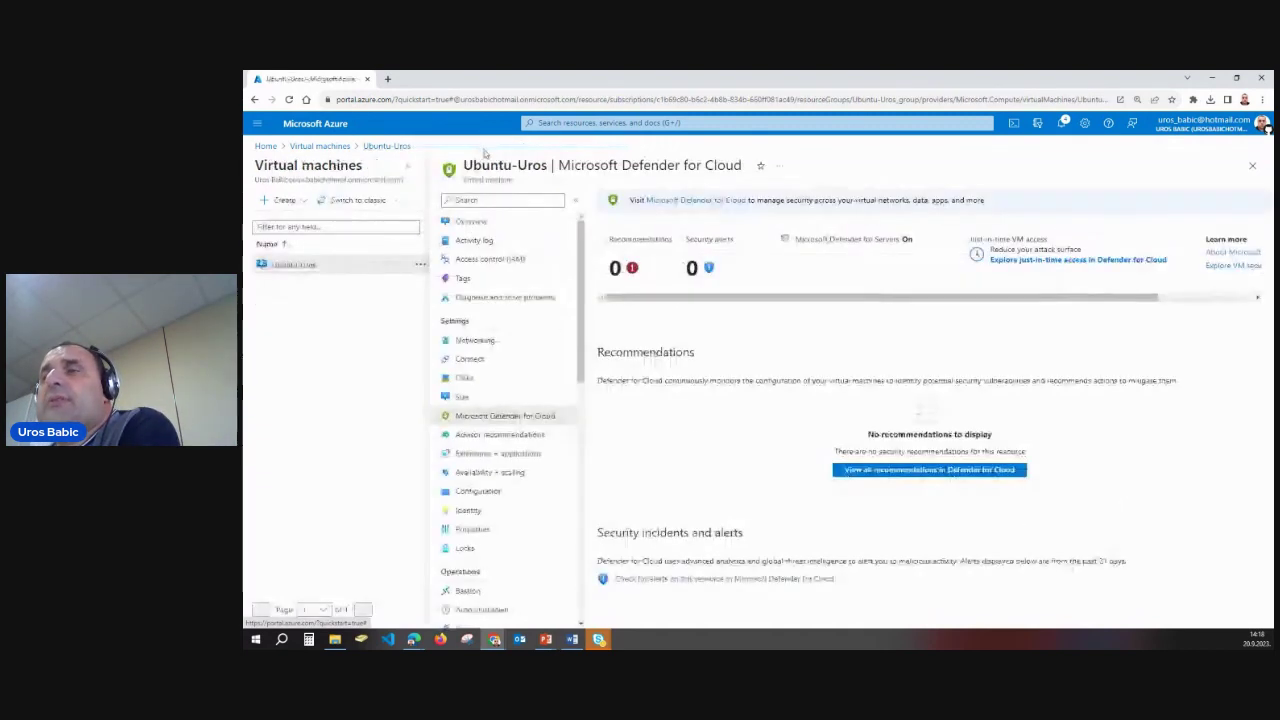
scroll(518, 443, down, 10)
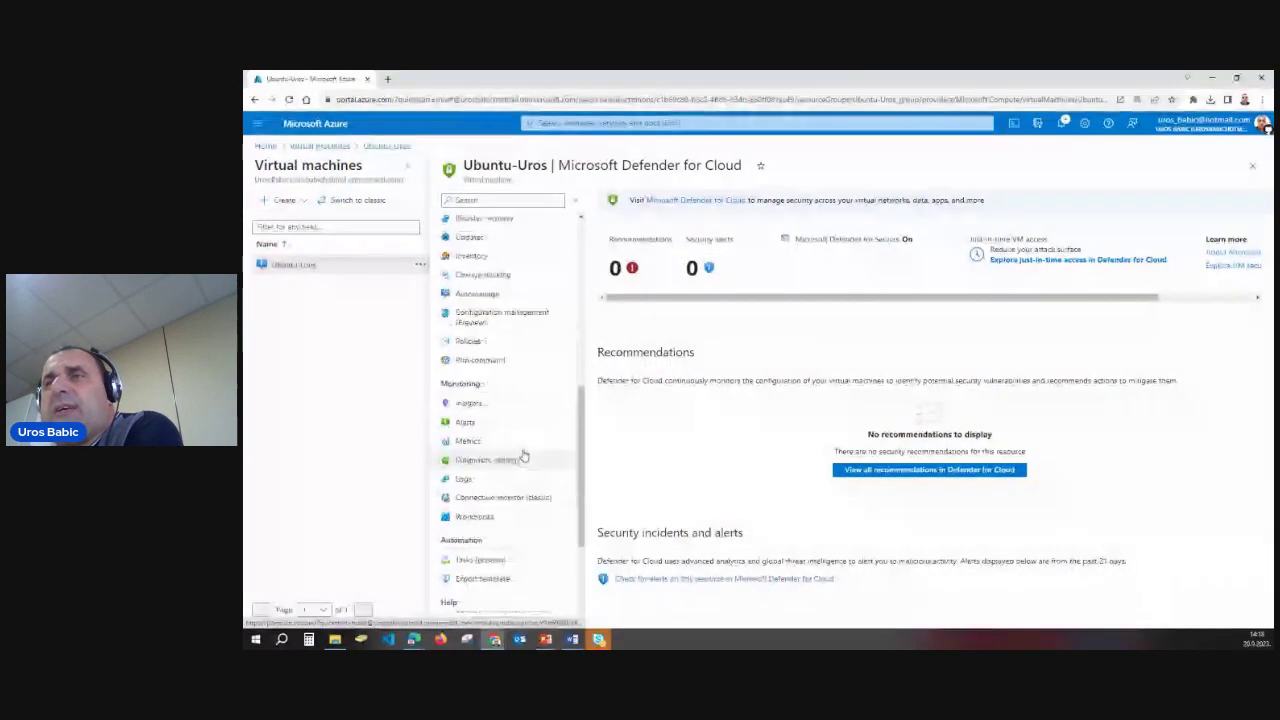
scroll(522, 456, down, 5)
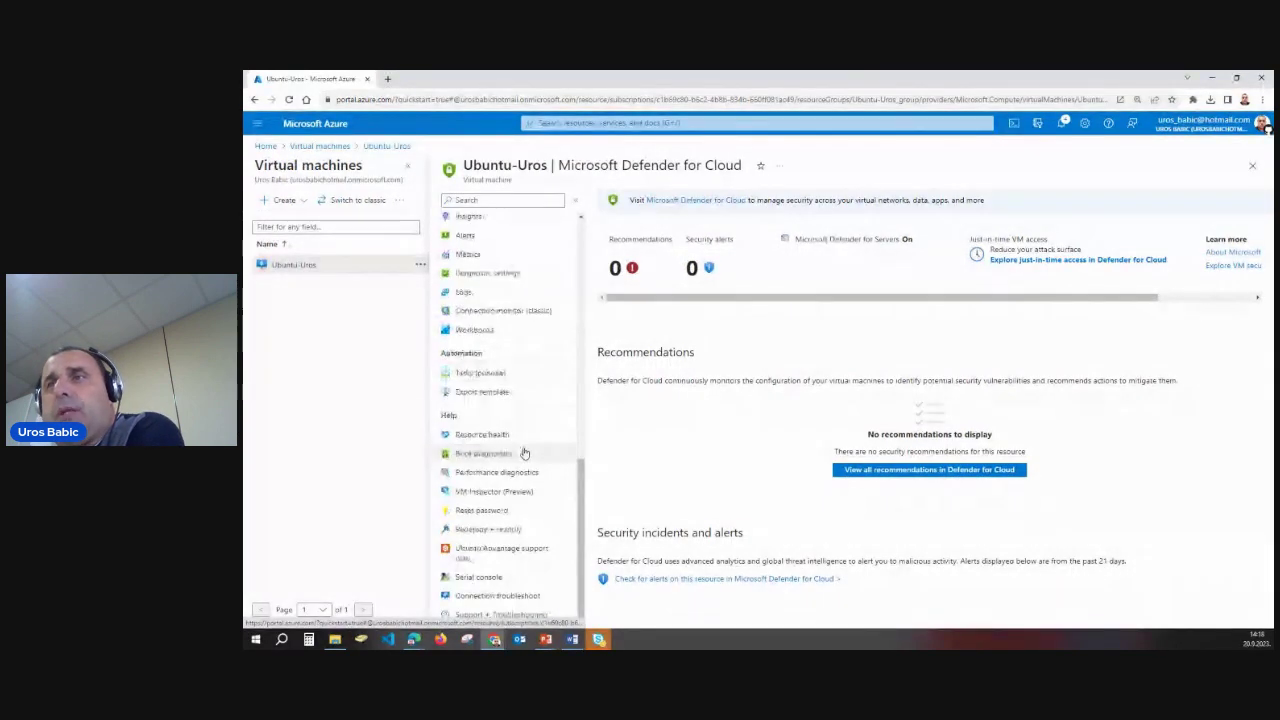
scroll(526, 452, up, 3)
scroll(526, 450, down, 3)
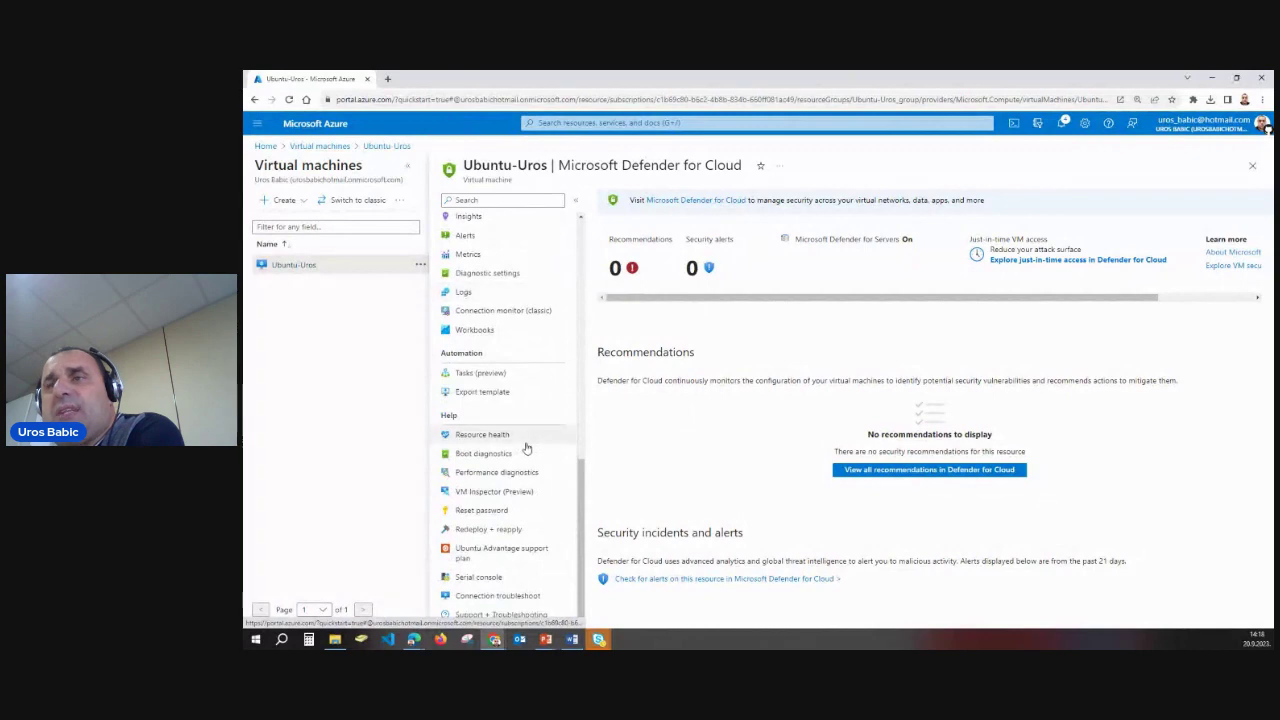
scroll(535, 442, up, 3)
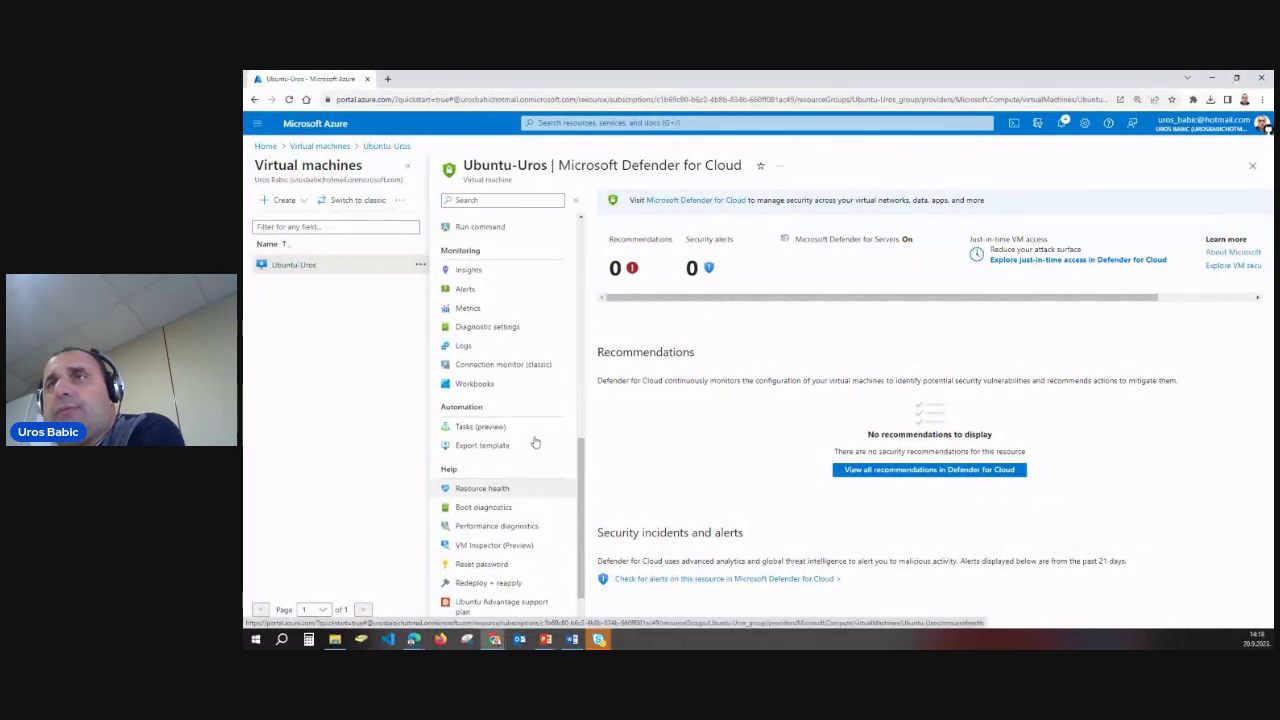
scroll(535, 442, up, 2)
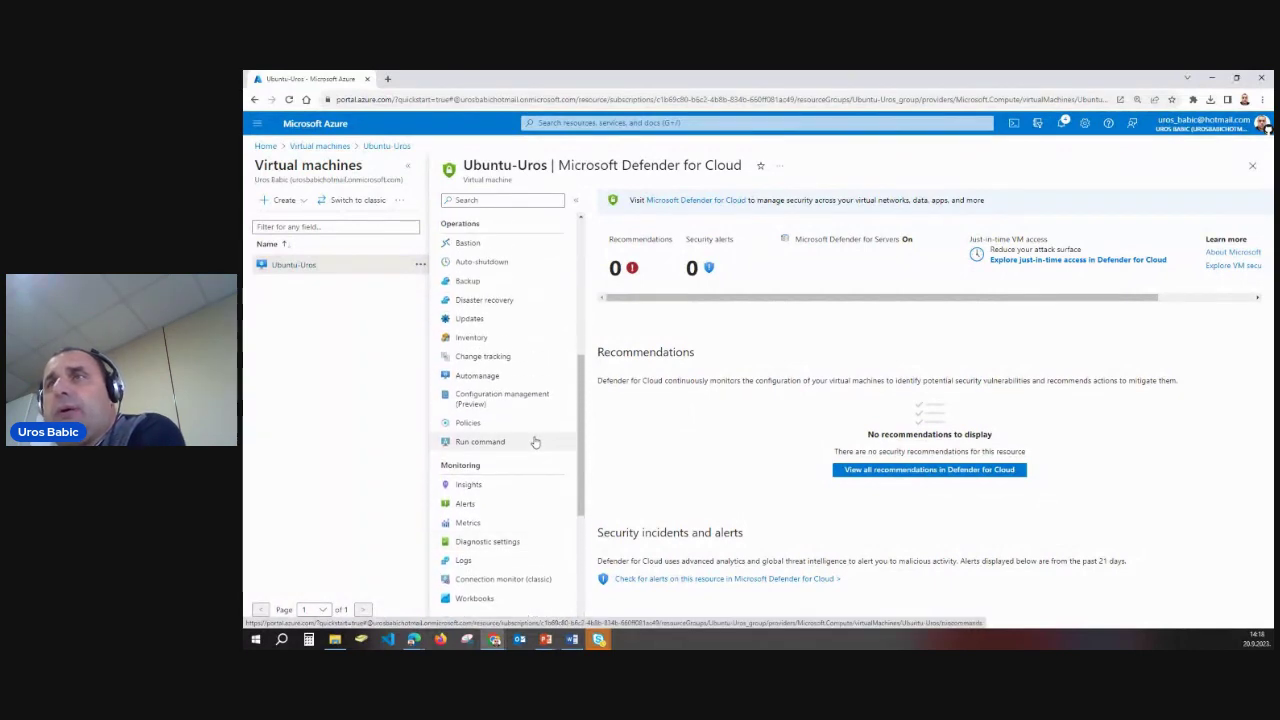
scroll(535, 442, down, 5)
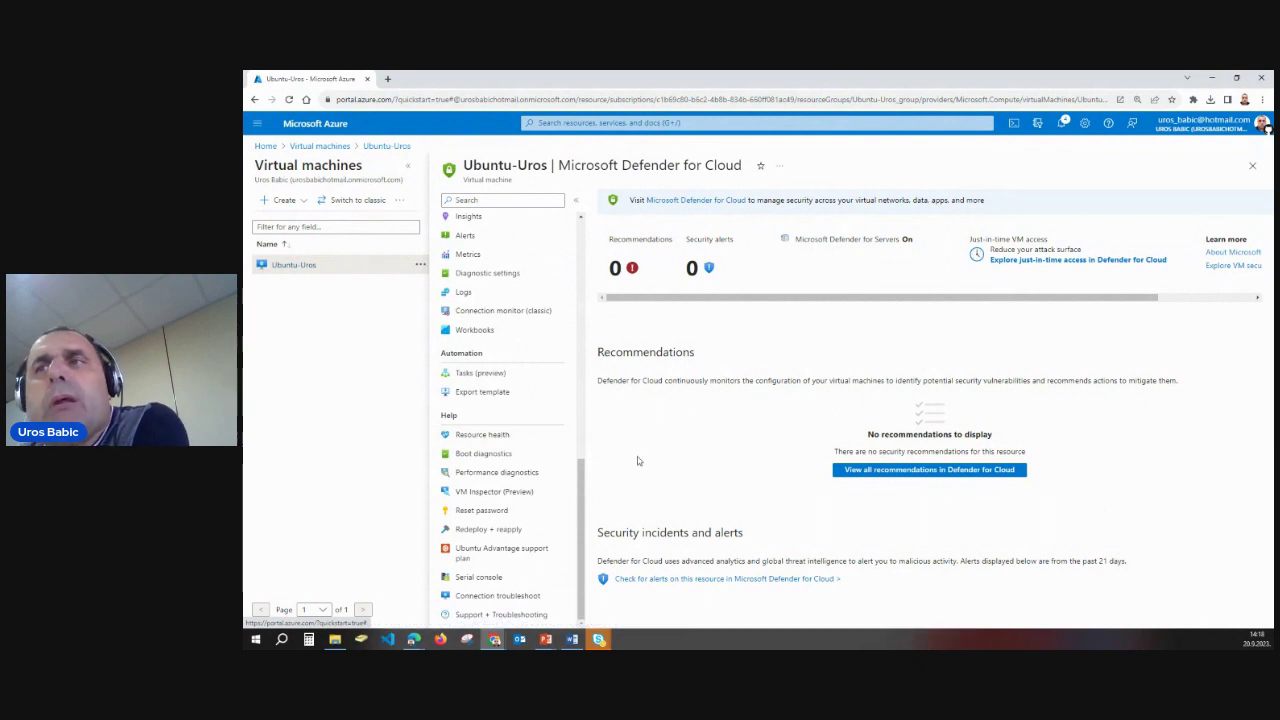
scroll(561, 468, up, 3)
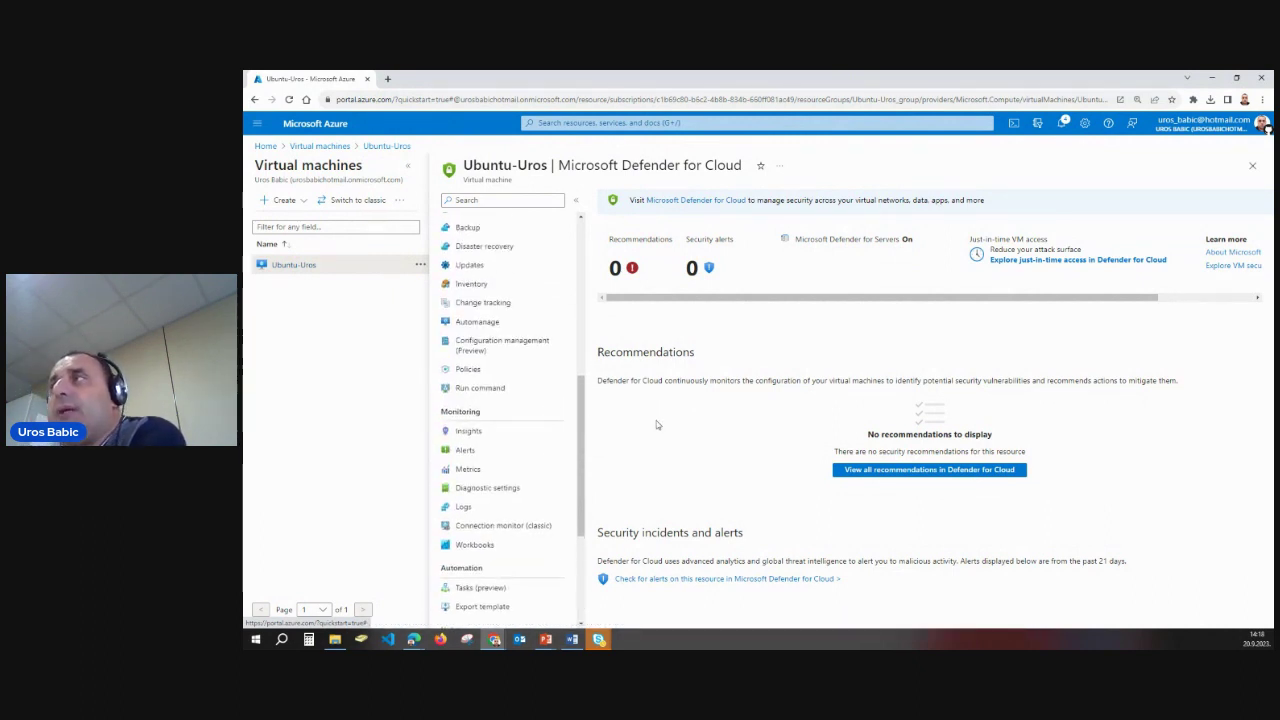
scroll(508, 486, down, 3)
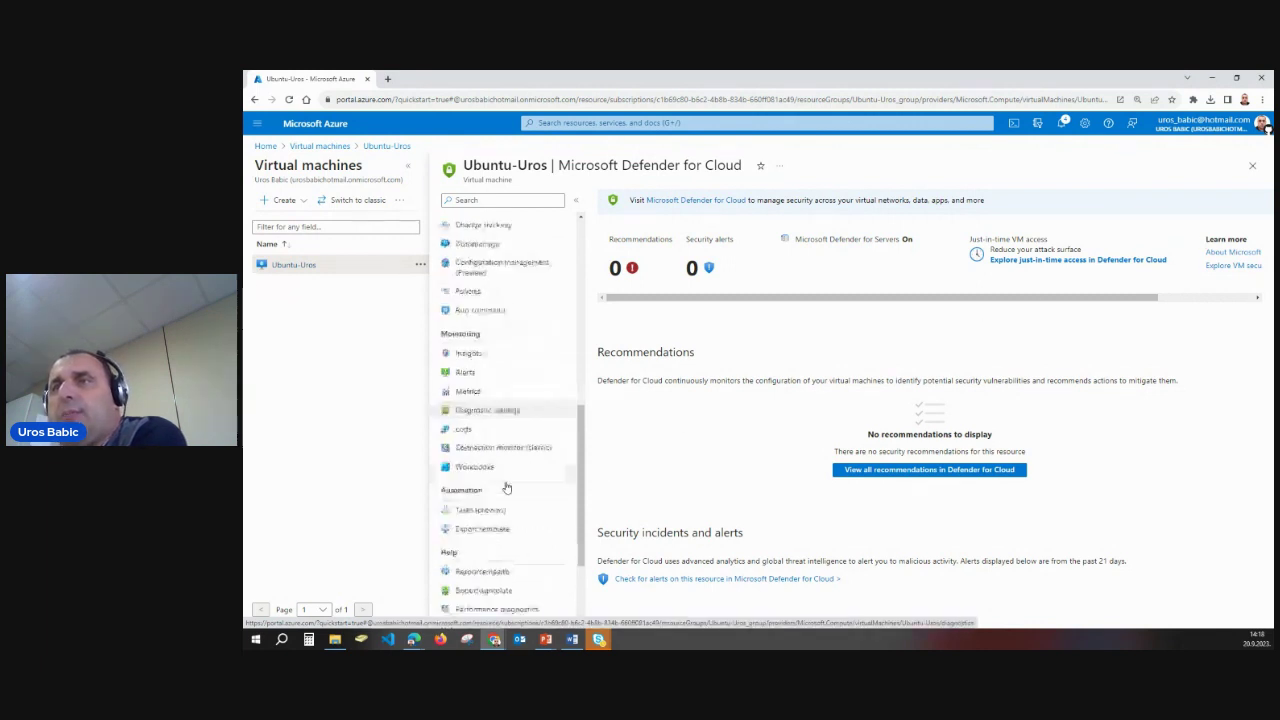
scroll(551, 408, up, 5)
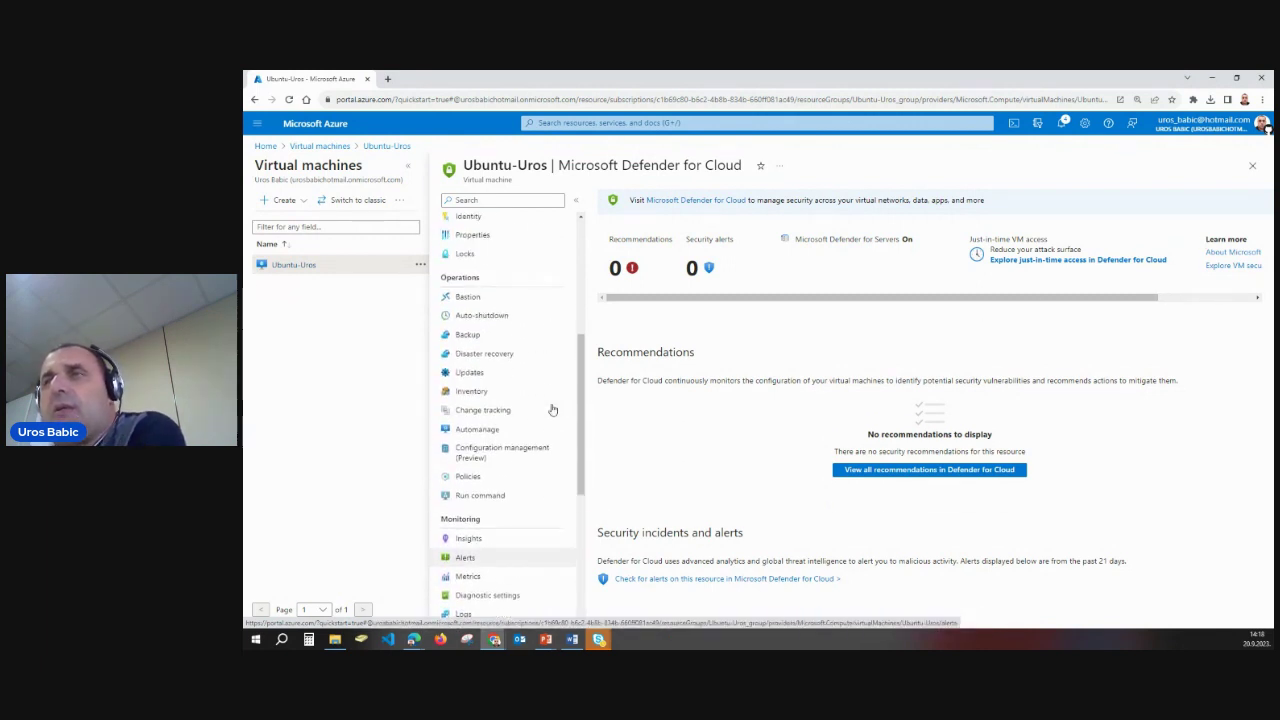
scroll(552, 410, up, 3)
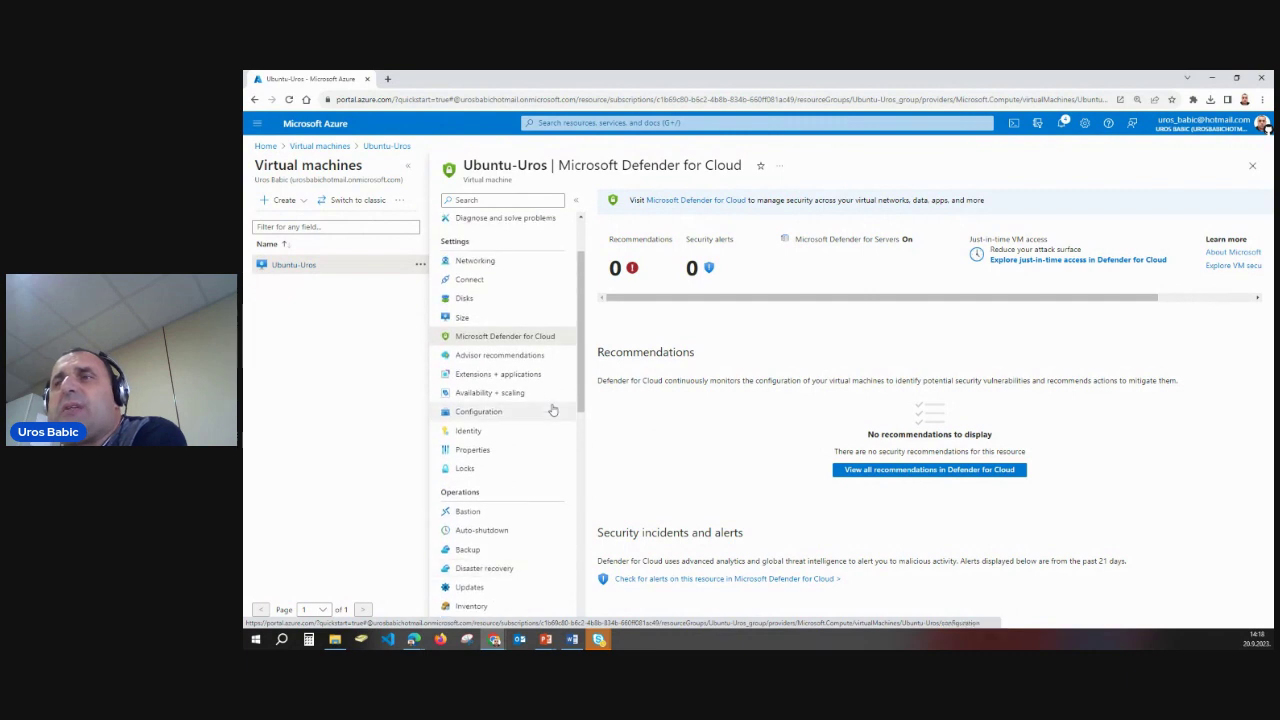
scroll(552, 412, down, 4)
scroll(552, 413, down, 4)
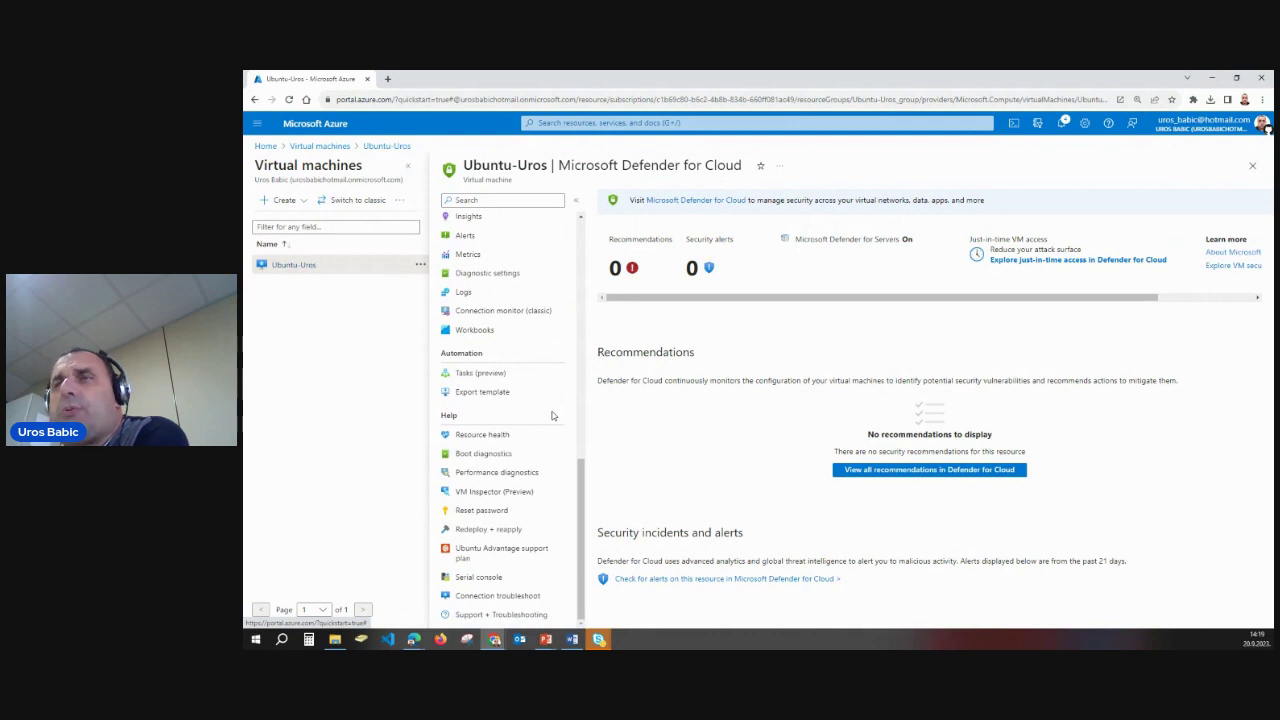
scroll(552, 415, up, 4)
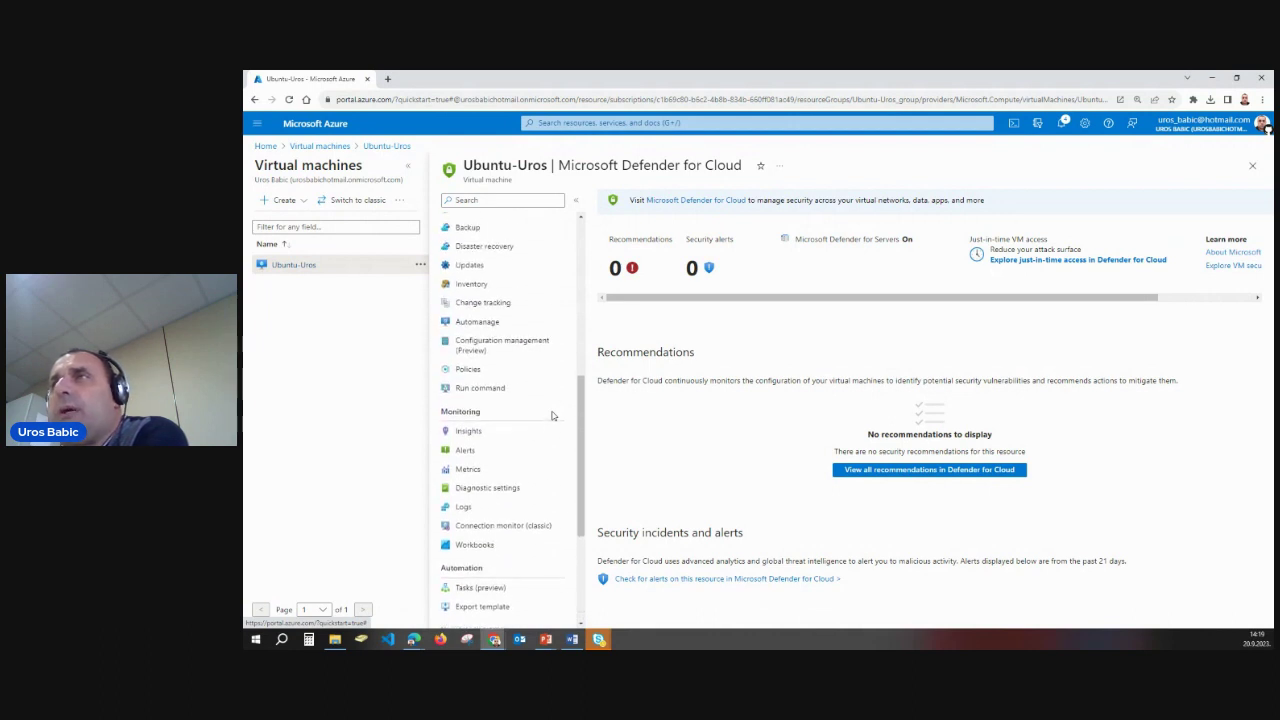
- Open Defender for Cloud's environment settings and view the Defender plans of the first Azure Pass - Sponsorship subscription under Tenant Root Group
click(696, 200)
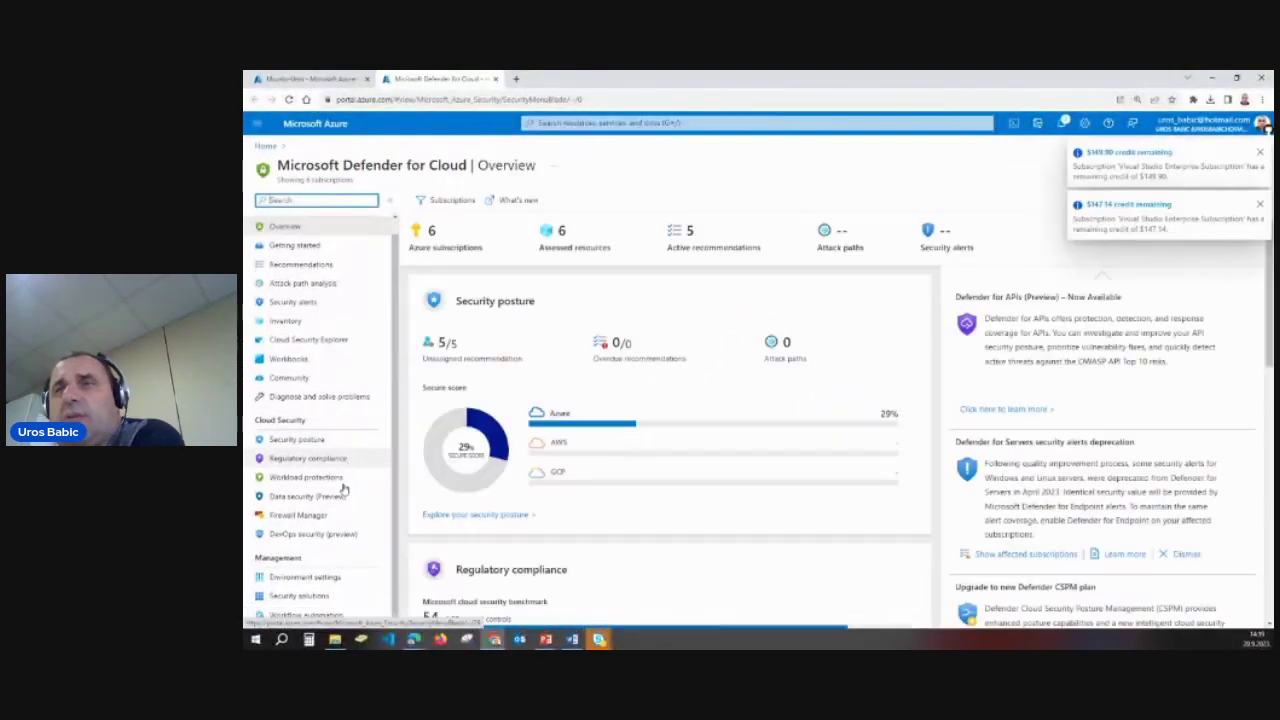
click(323, 579)
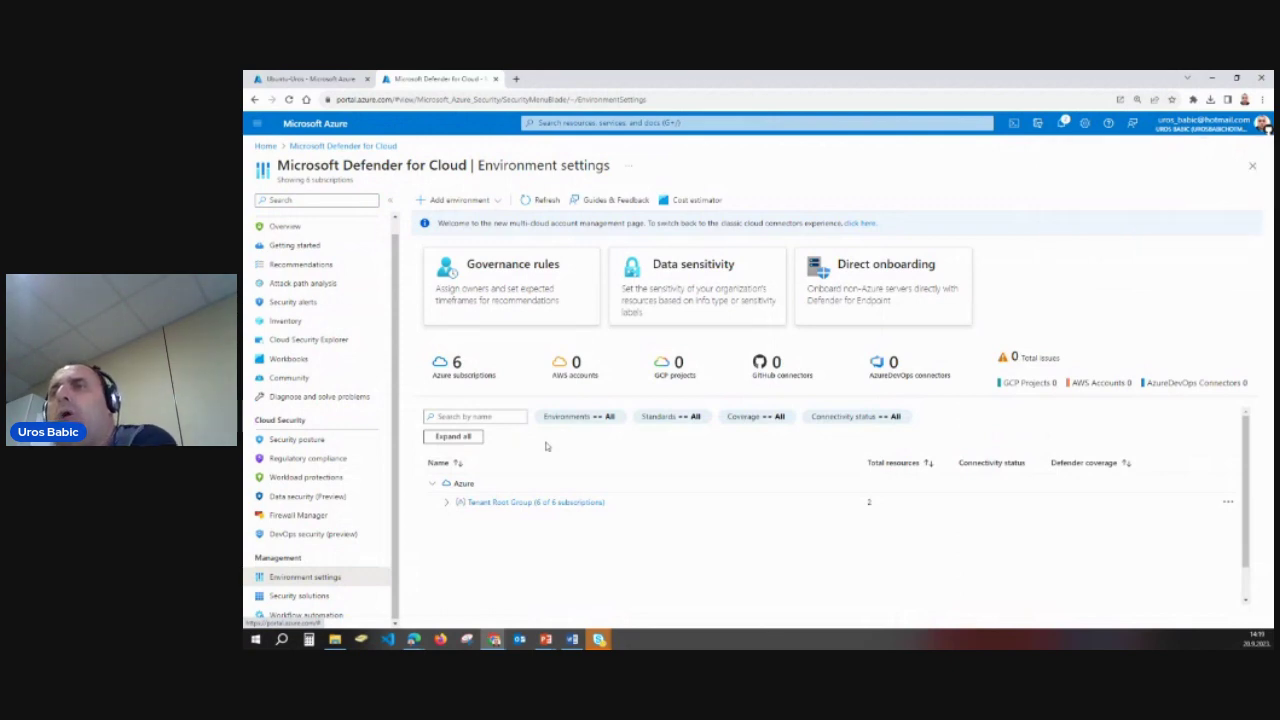
click(449, 505)
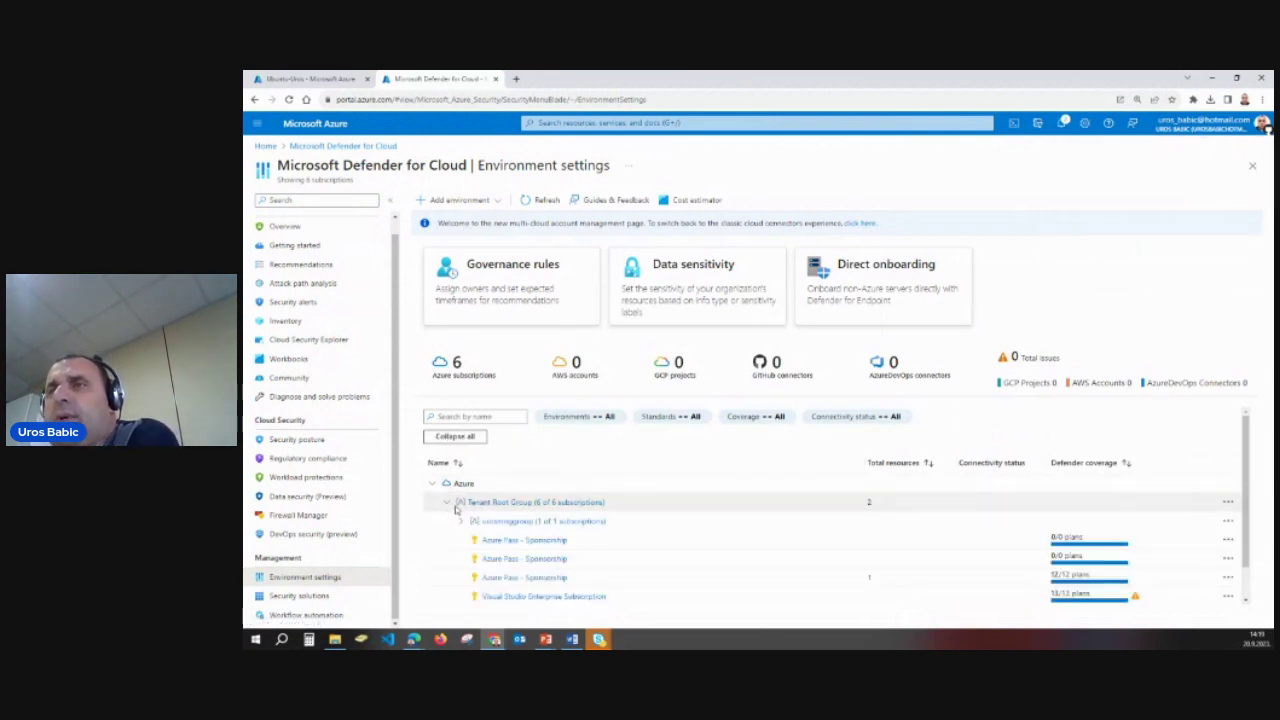
click(503, 545)
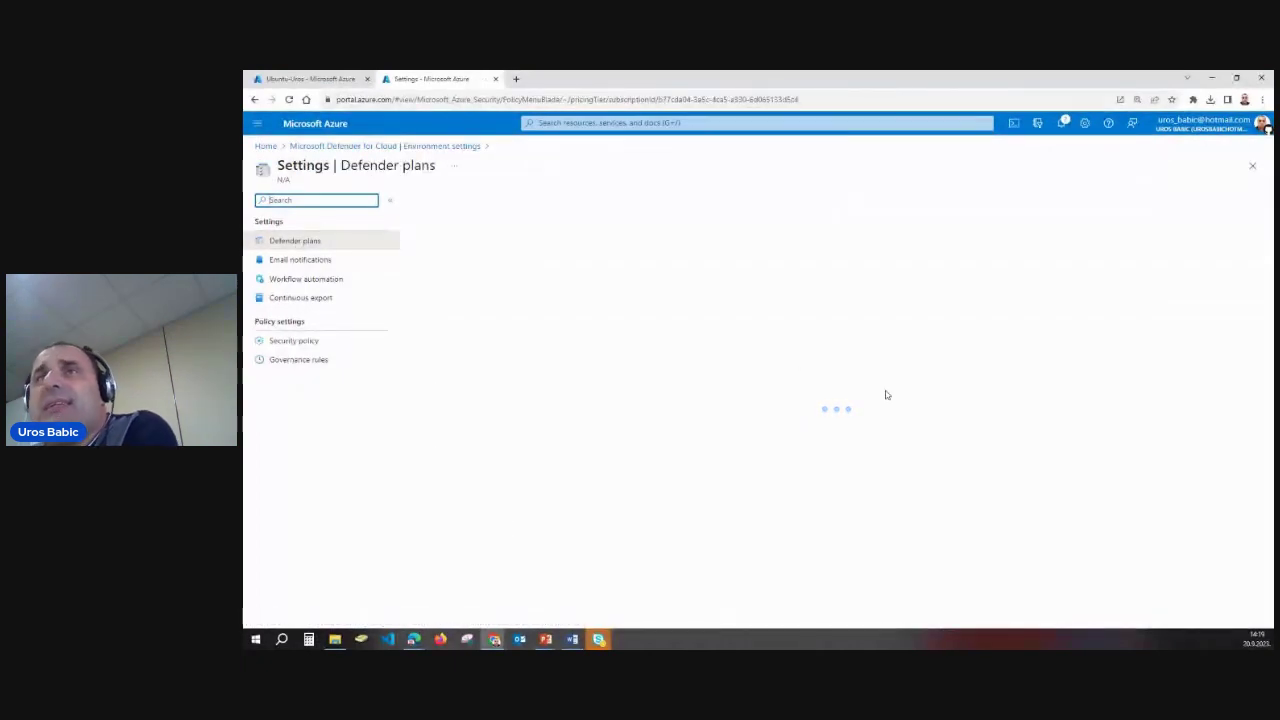
scroll(1020, 391, down, 2)
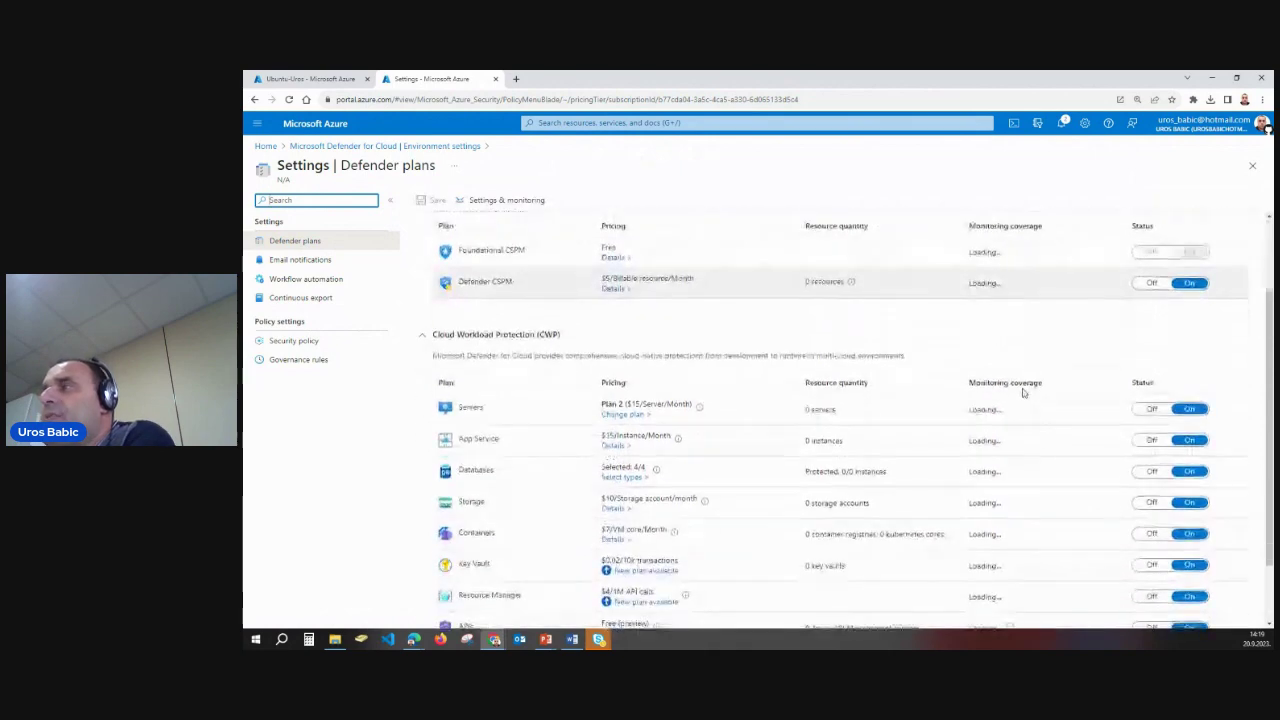
- Review the subscription's Cloud Security Posture Management and Cloud Workload Protection plans, including their pricing, resource quantity, monitoring coverage and status
scroll(1022, 392, down, 1)
scroll(1022, 392, up, 3)
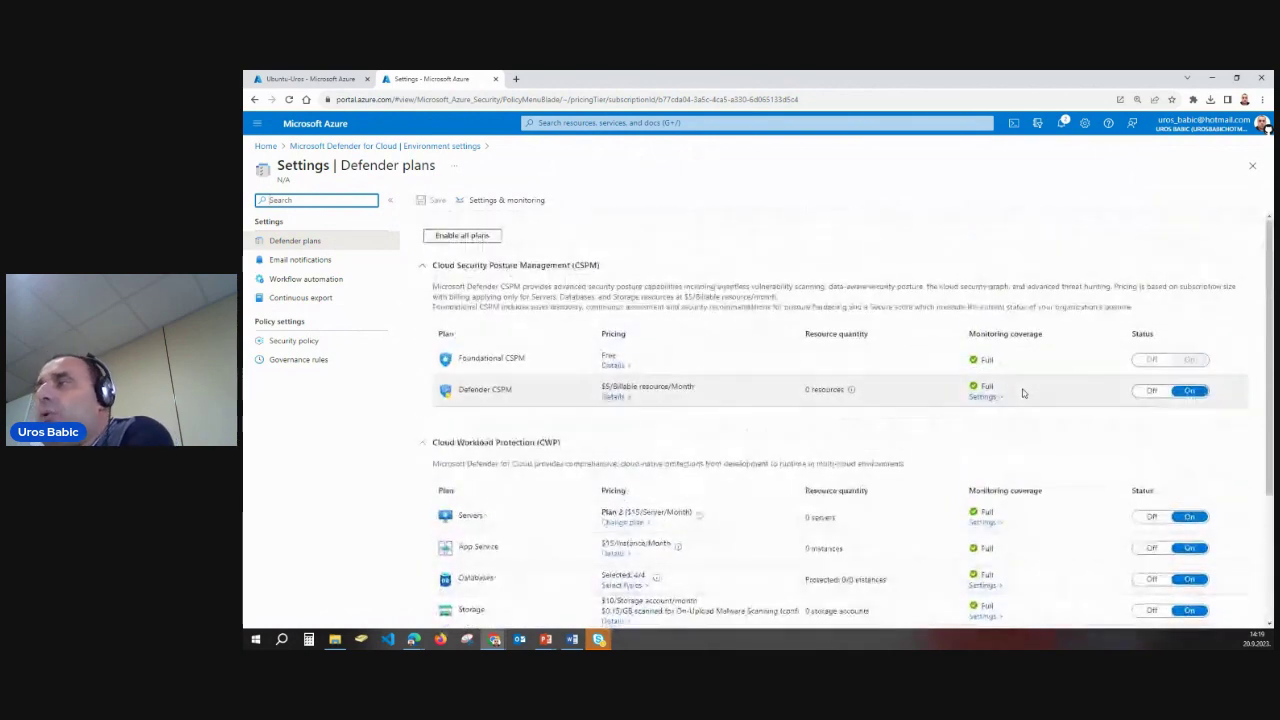
scroll(1022, 392, down, 1)
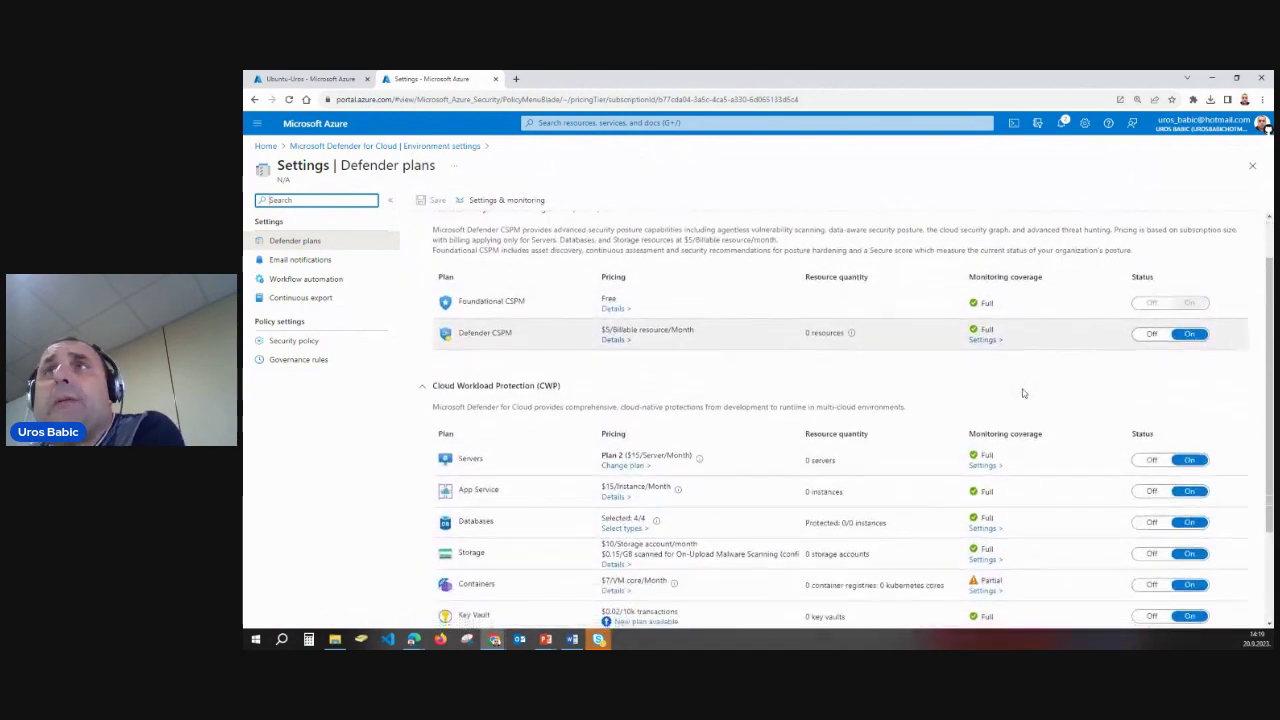
scroll(1022, 392, down, 2)
scroll(1022, 392, up, 3)
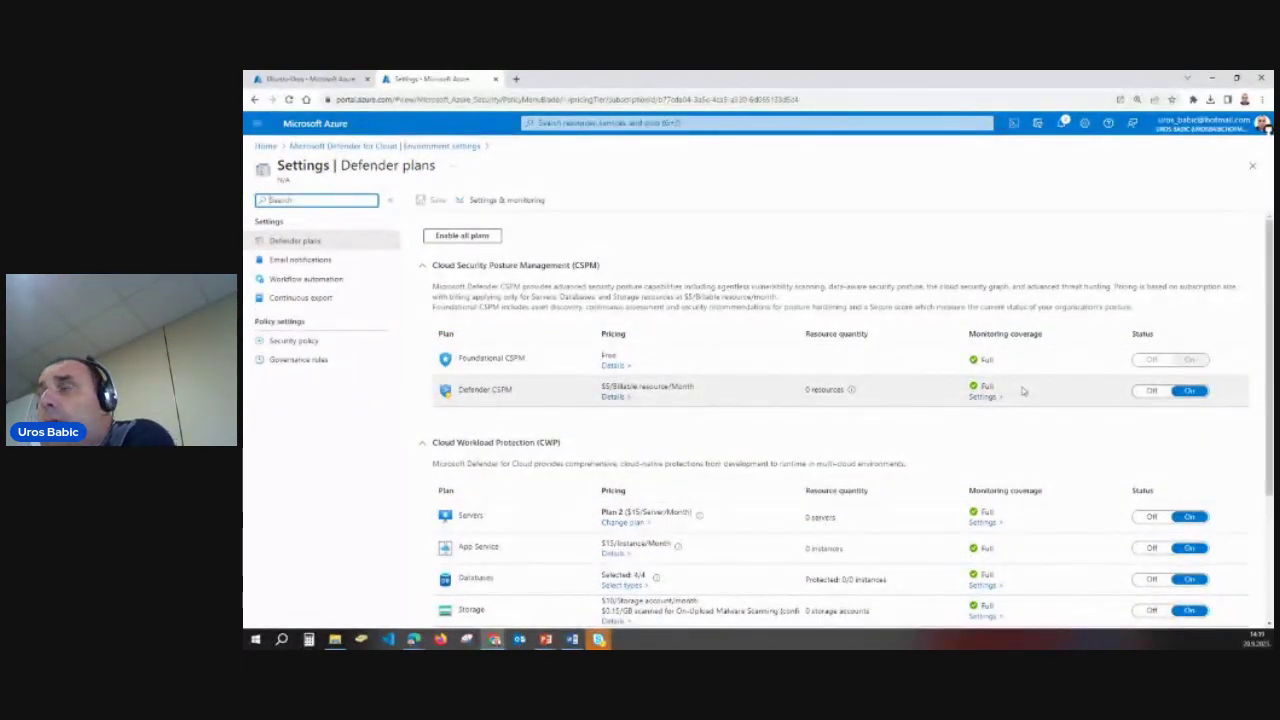
click(553, 123)
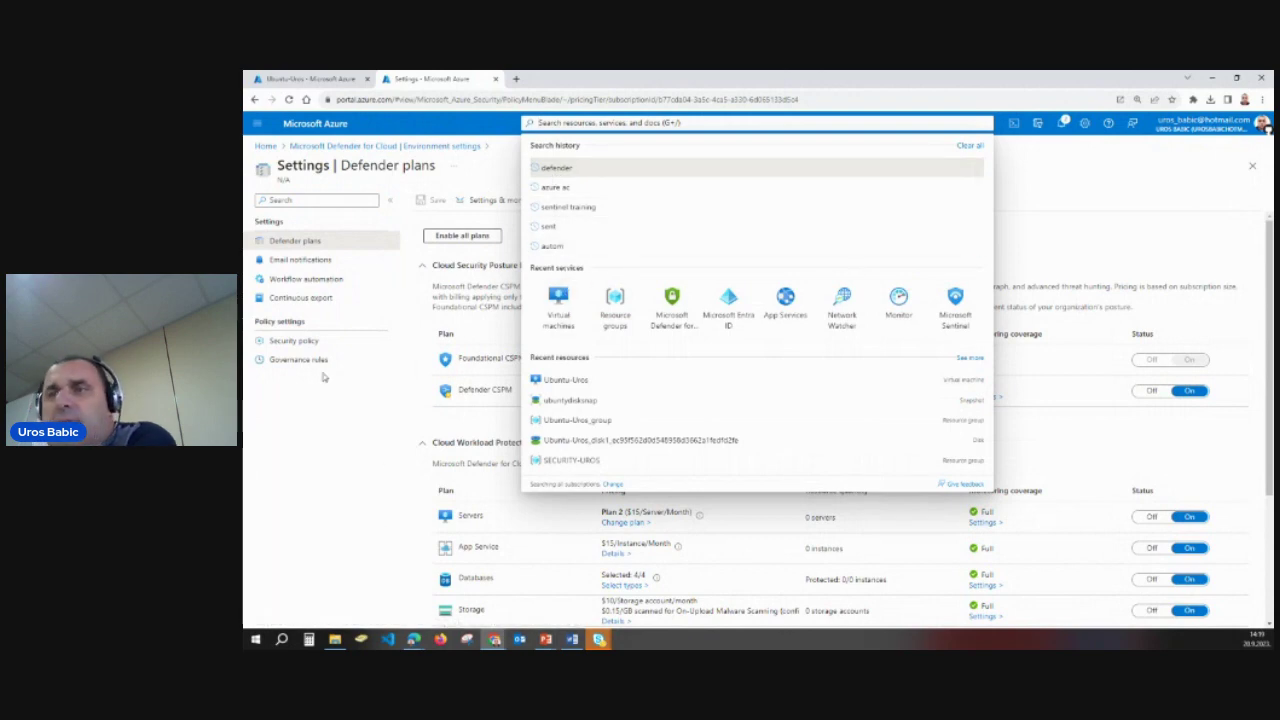
- Switch to the PowerPoint slide show and advance from the JIT VM Access diagram to the slide on requesting just-in-time VM access
mouse_move(546, 639)
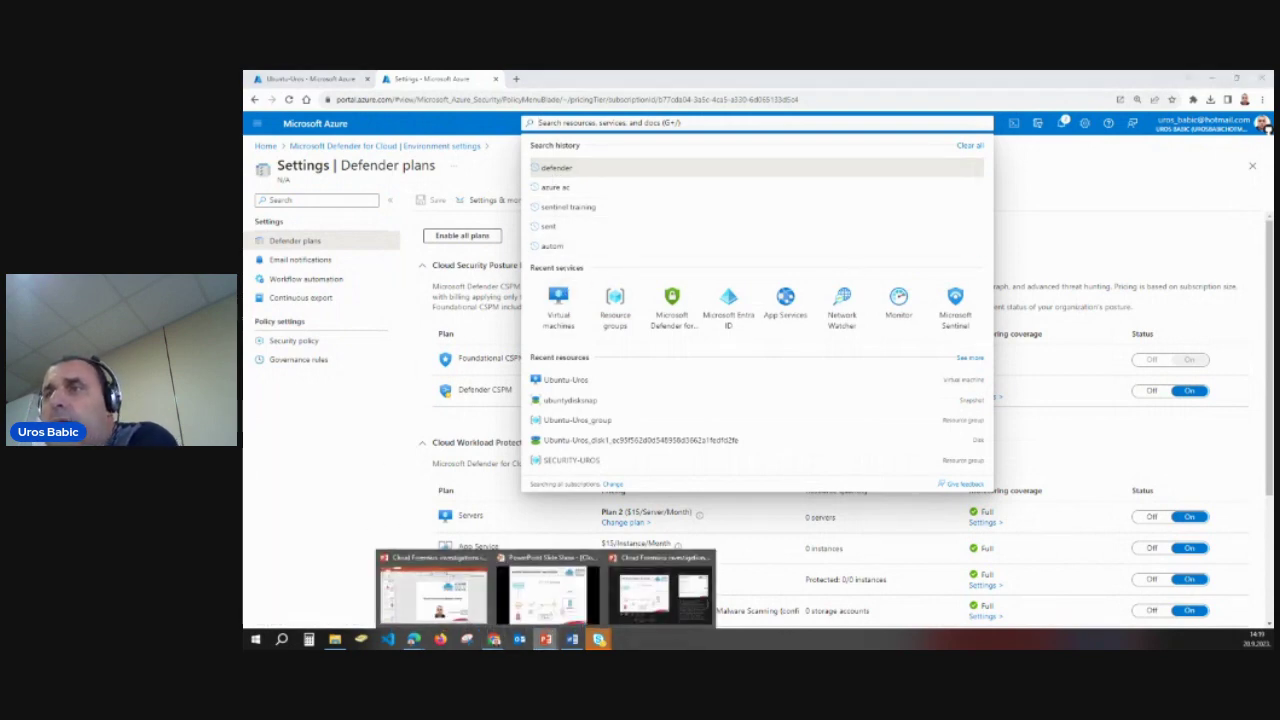
click(660, 587)
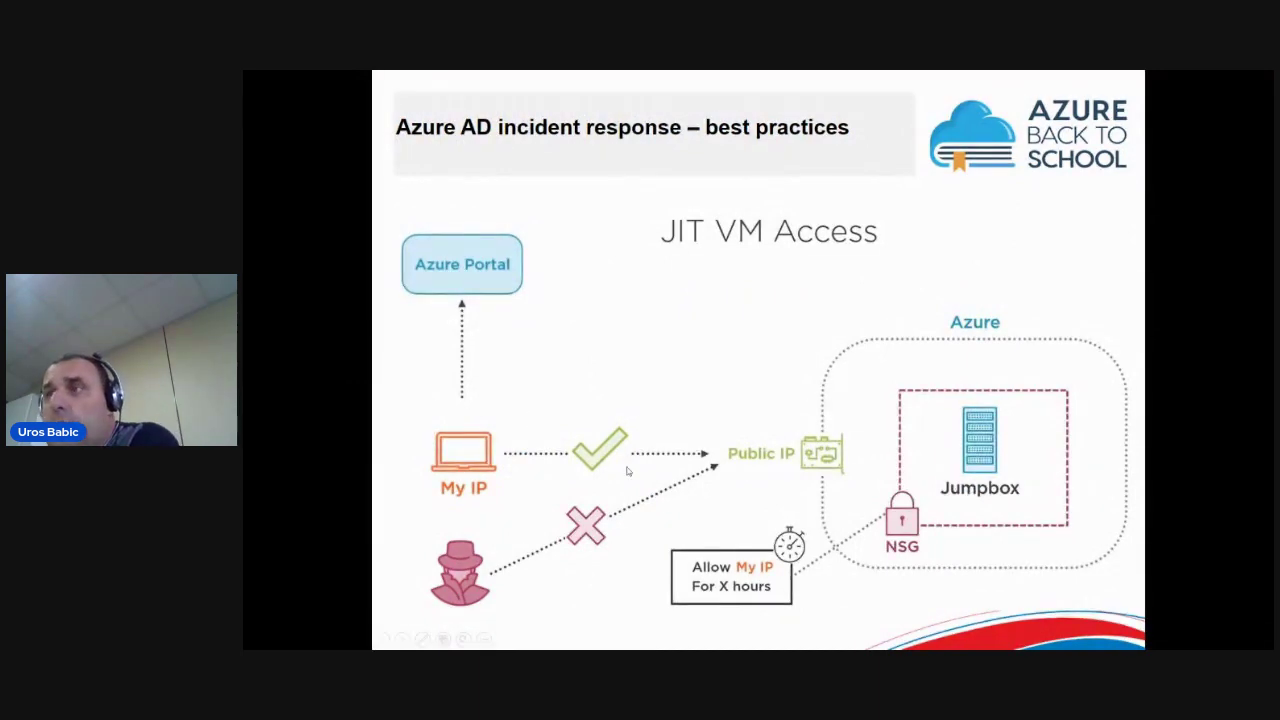
click(833, 438)
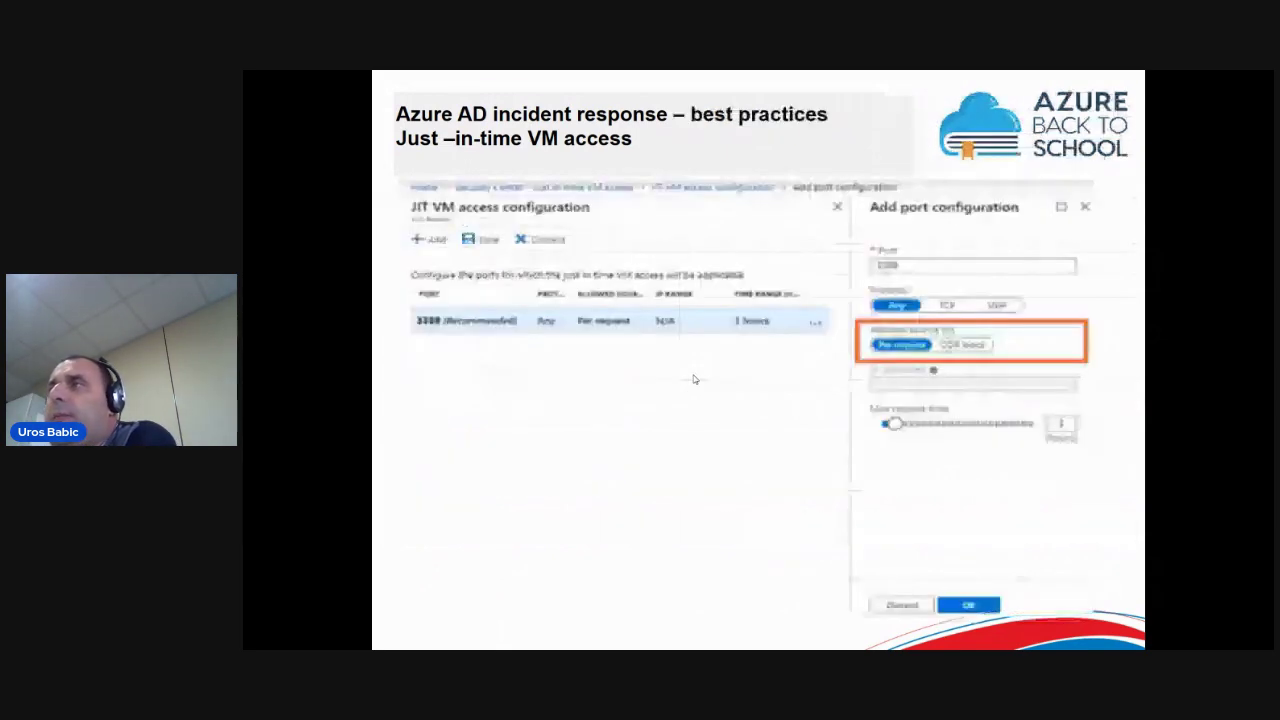
key(Right)
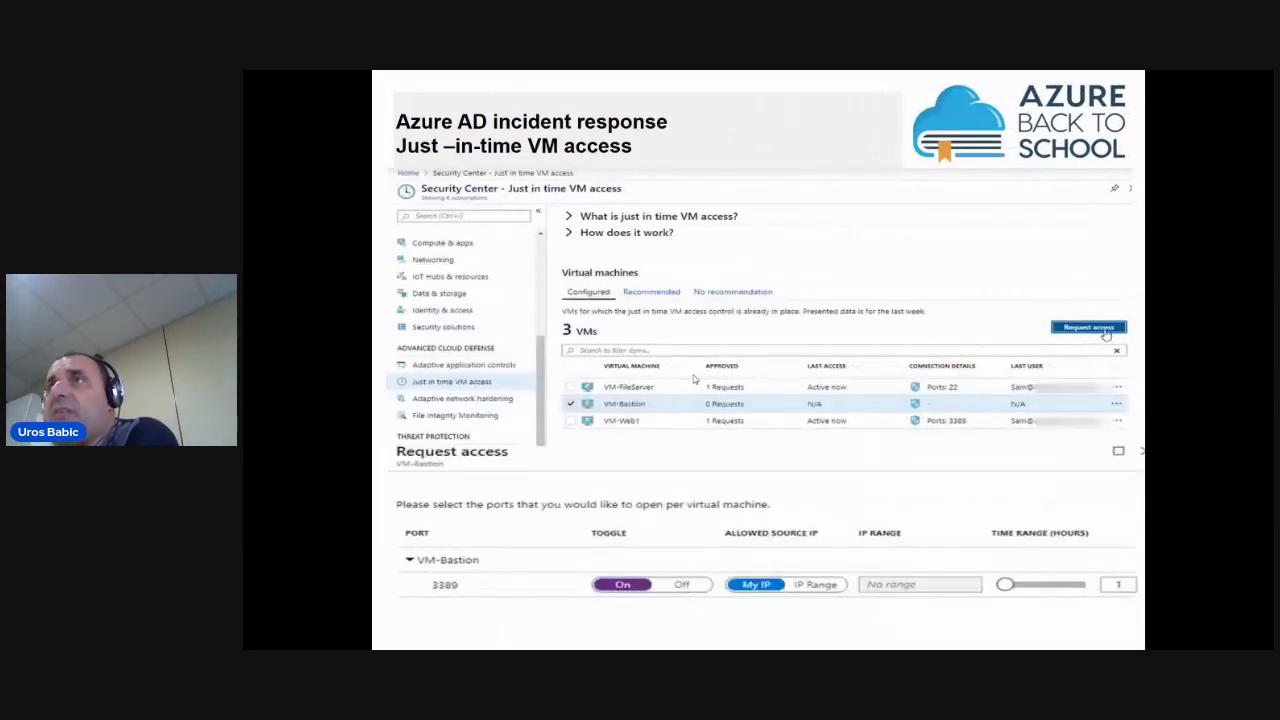